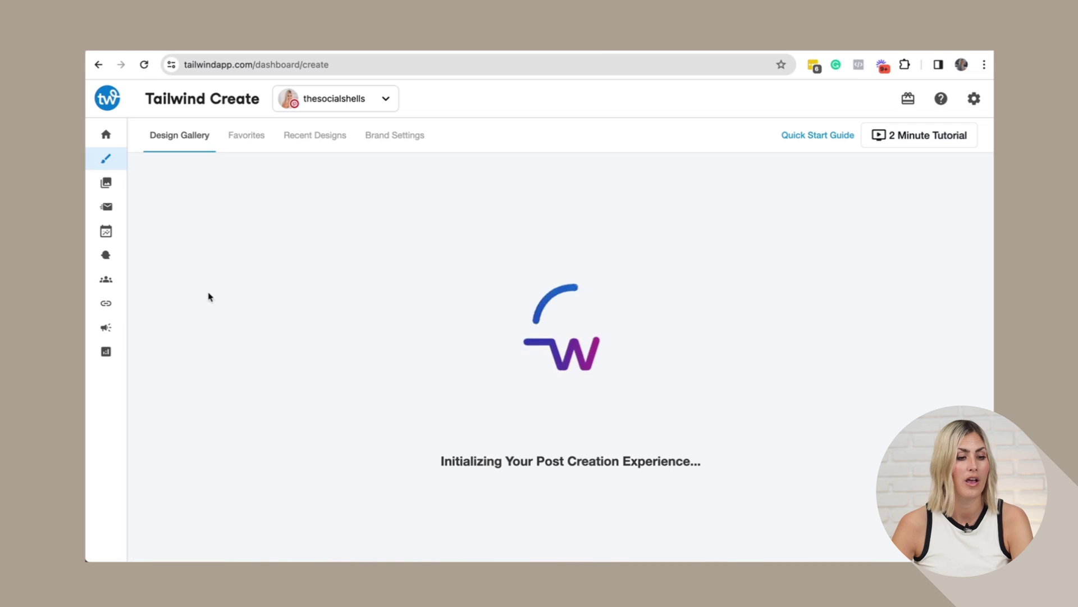
- Load site photos for the designs from thesocialshells.com/masterclass, without the www prefix in the address
click(248, 324)
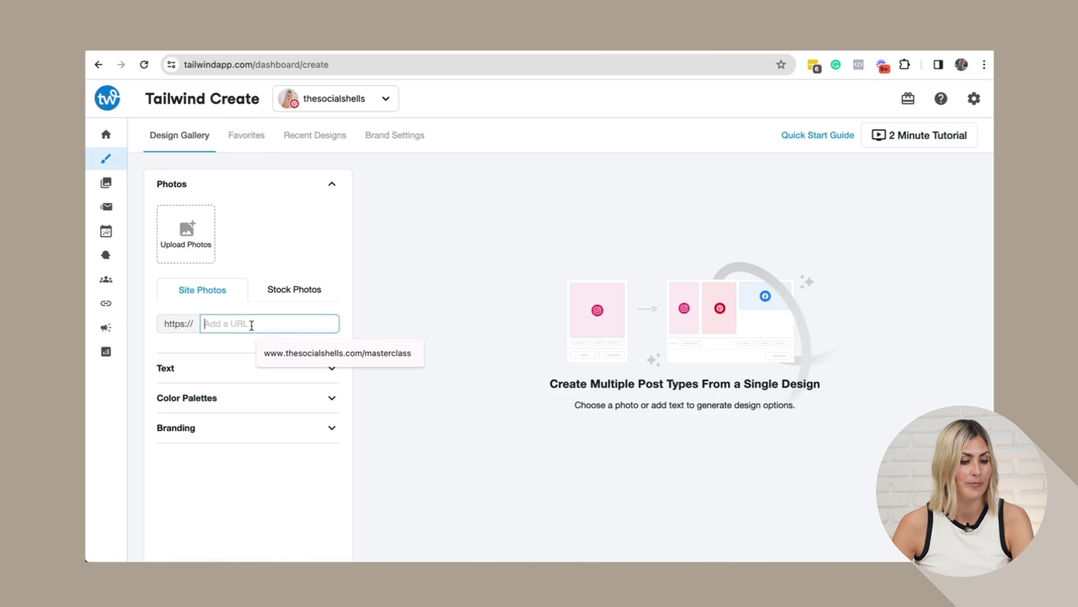
click(268, 349)
text(www.thesocialshells.com/masterclass)
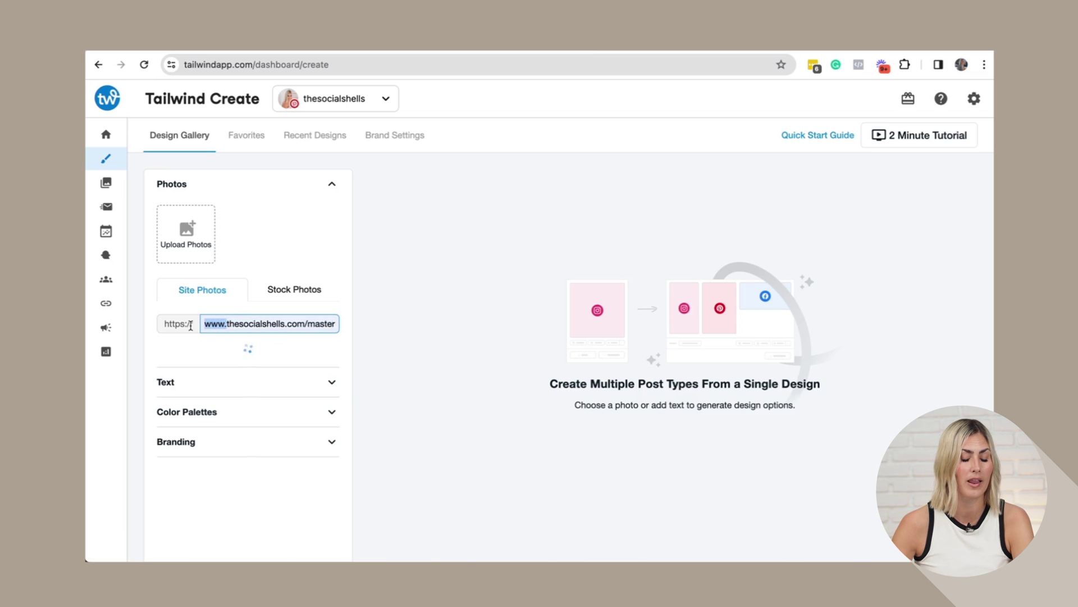
key(BackSpace)
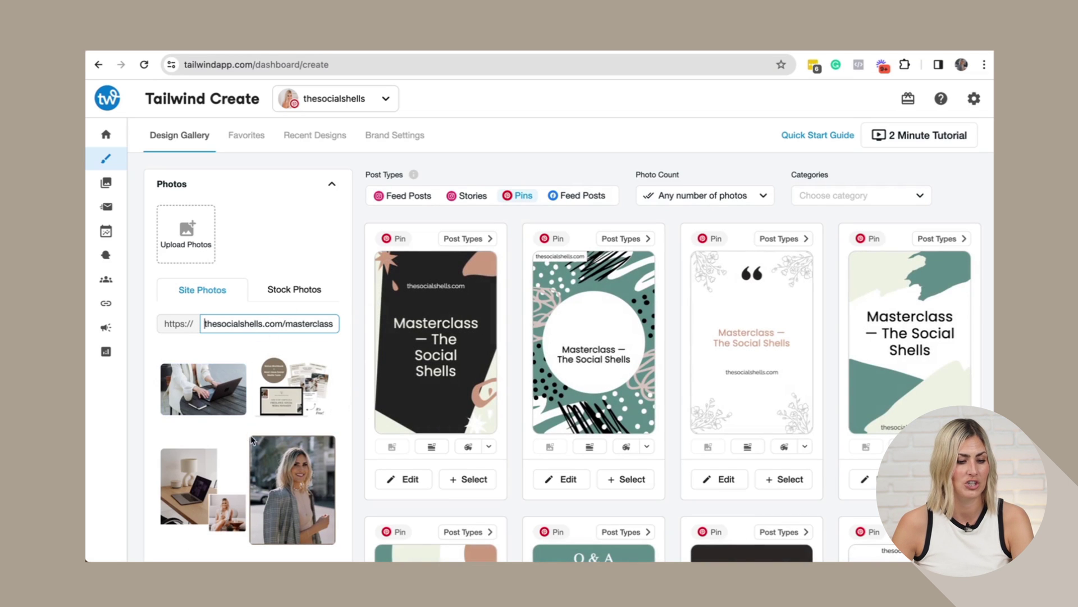
- Replace the design title text with "How To Get Started As A Social Media Manager"
scroll(250, 439, down, 2)
scroll(250, 439, up, 2)
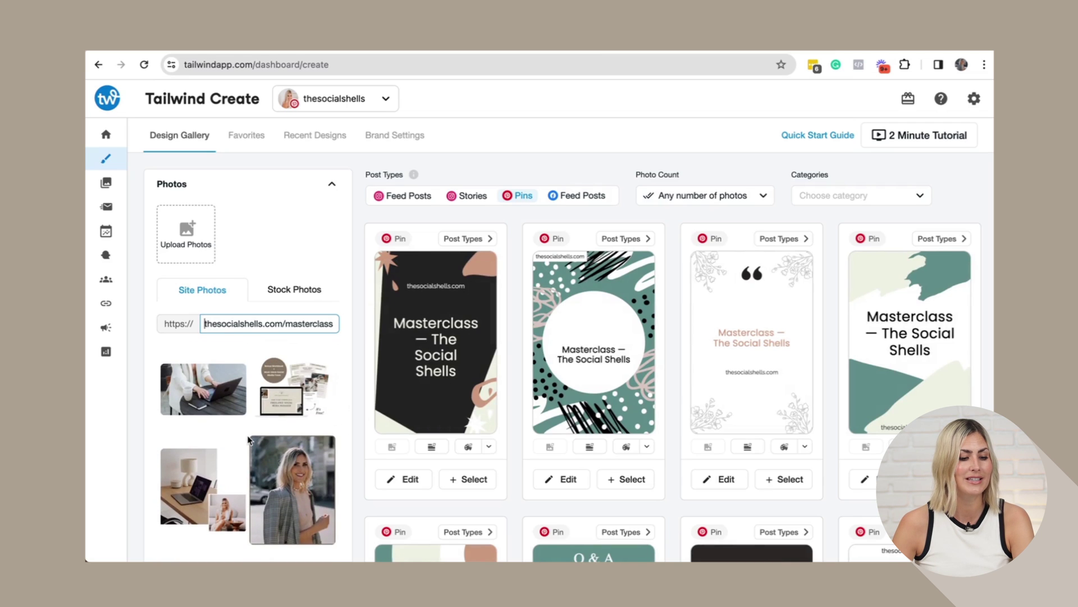
scroll(250, 440, down, 10)
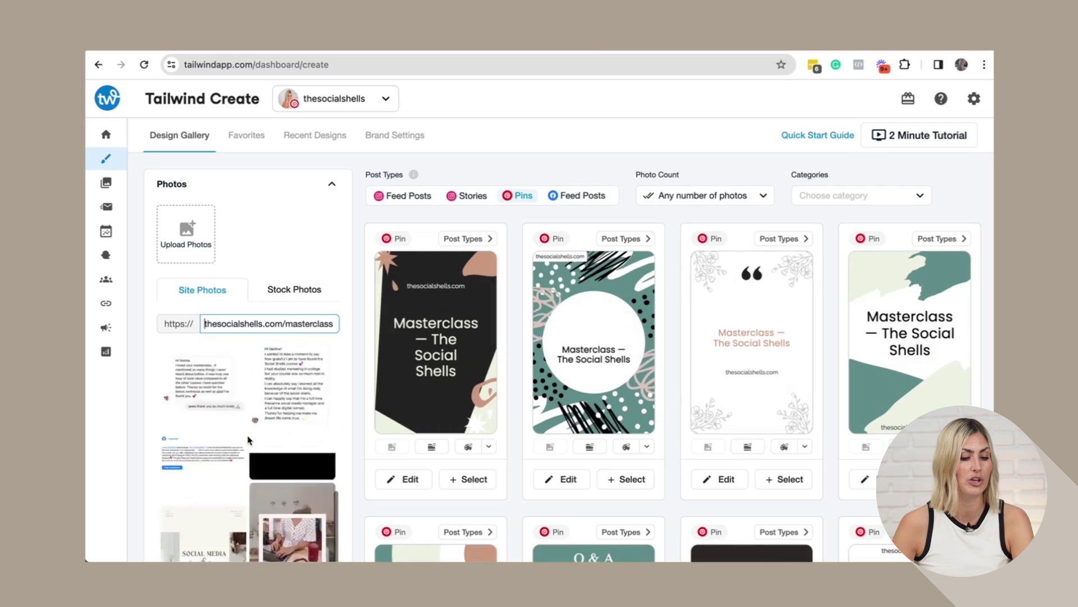
scroll(250, 440, down, 5)
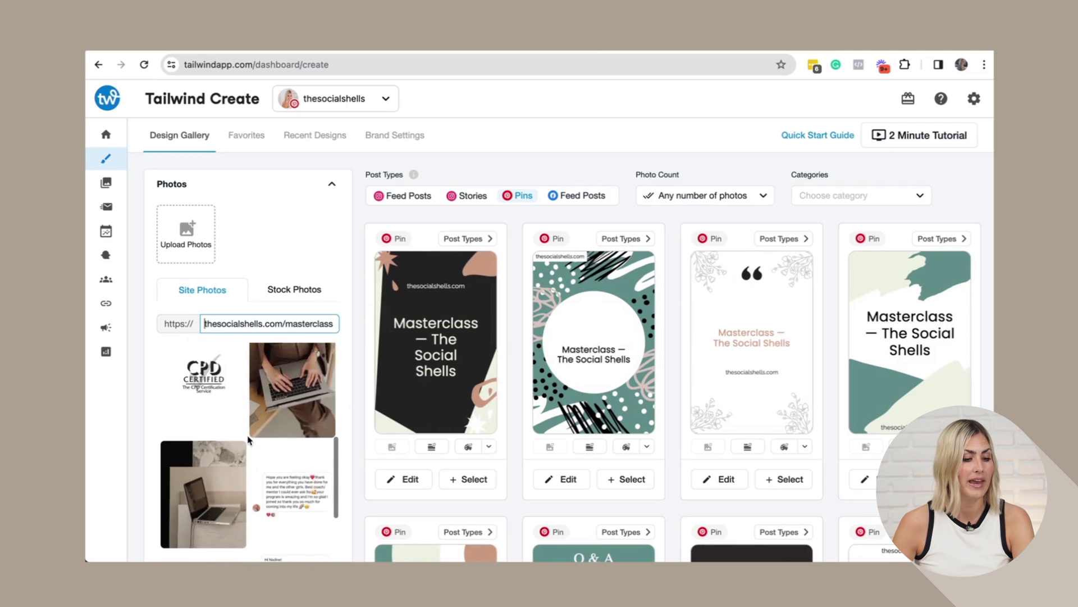
scroll(224, 293, down, 4)
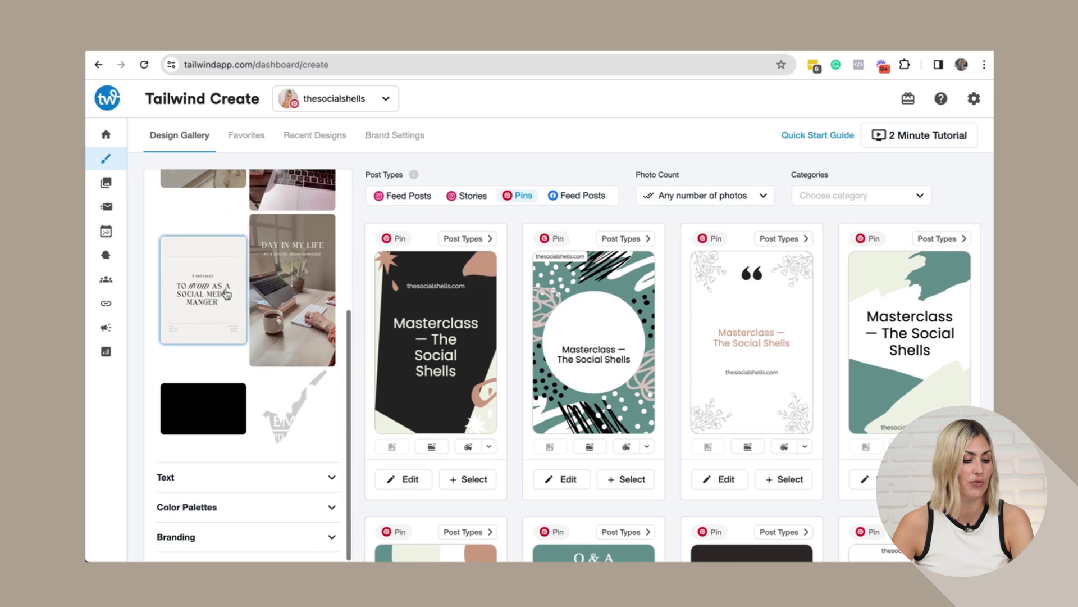
click(250, 476)
triple_click(195, 257)
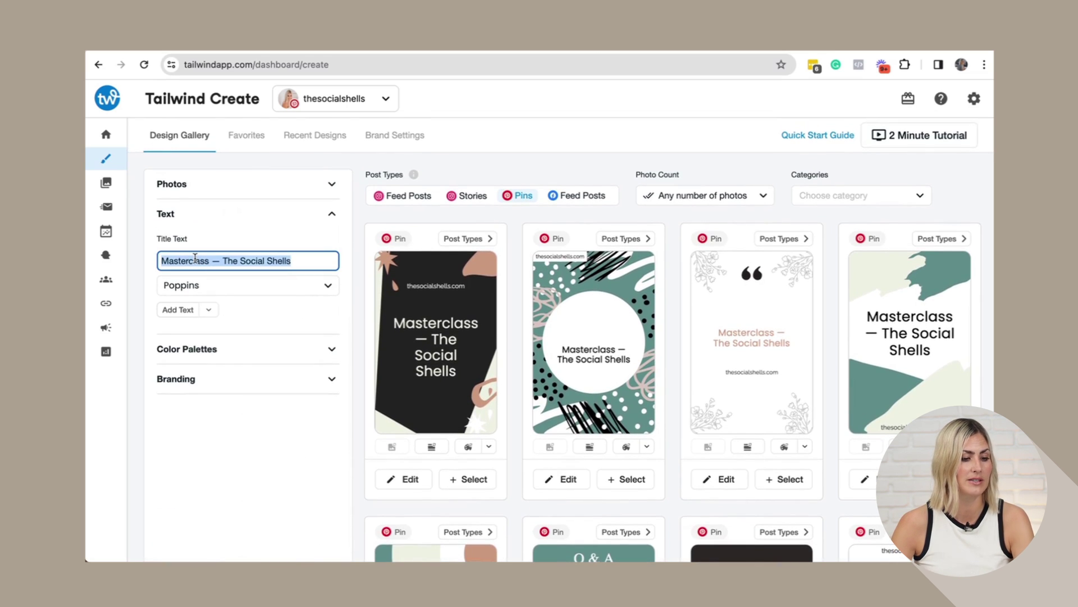
text(How To Get Started As A Social Media Manager)
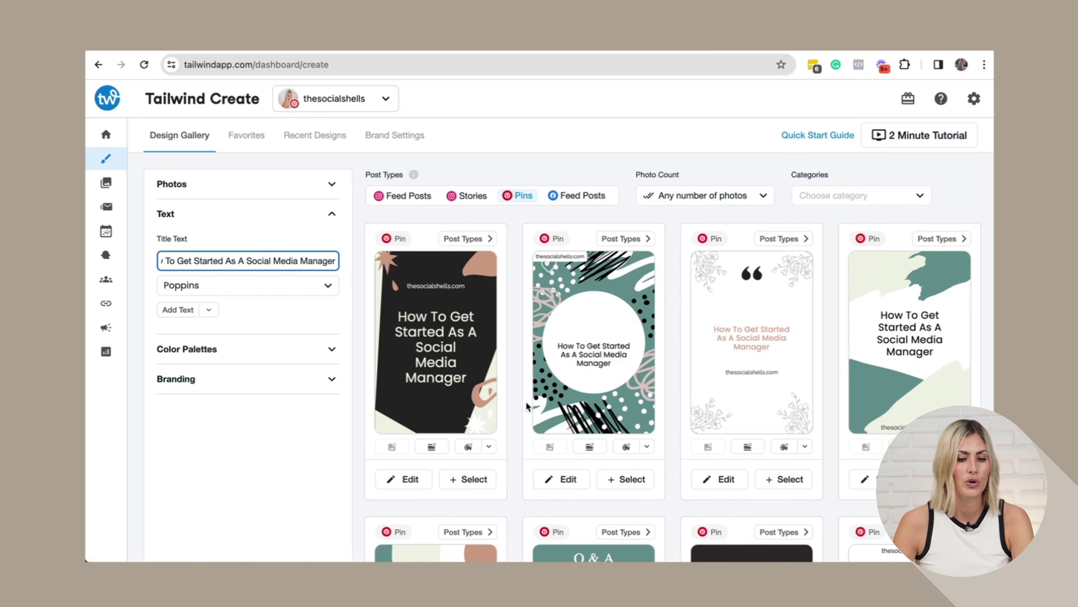
- Examine the generated pin designs and the available color palettes, from brand colors to the Design Trends sets
scroll(842, 414, down, 3)
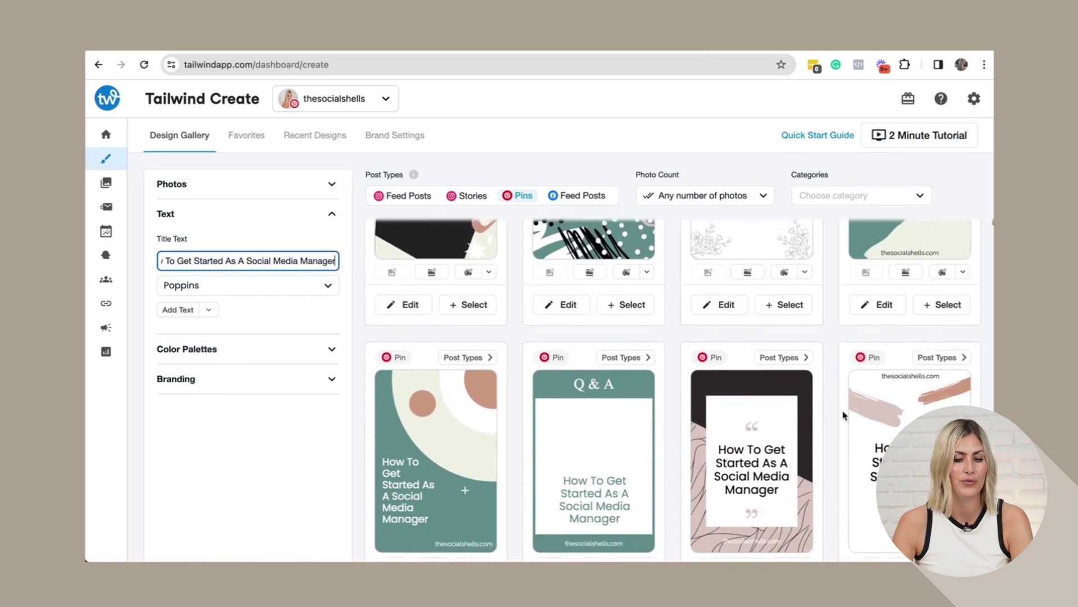
scroll(842, 415, down, 3)
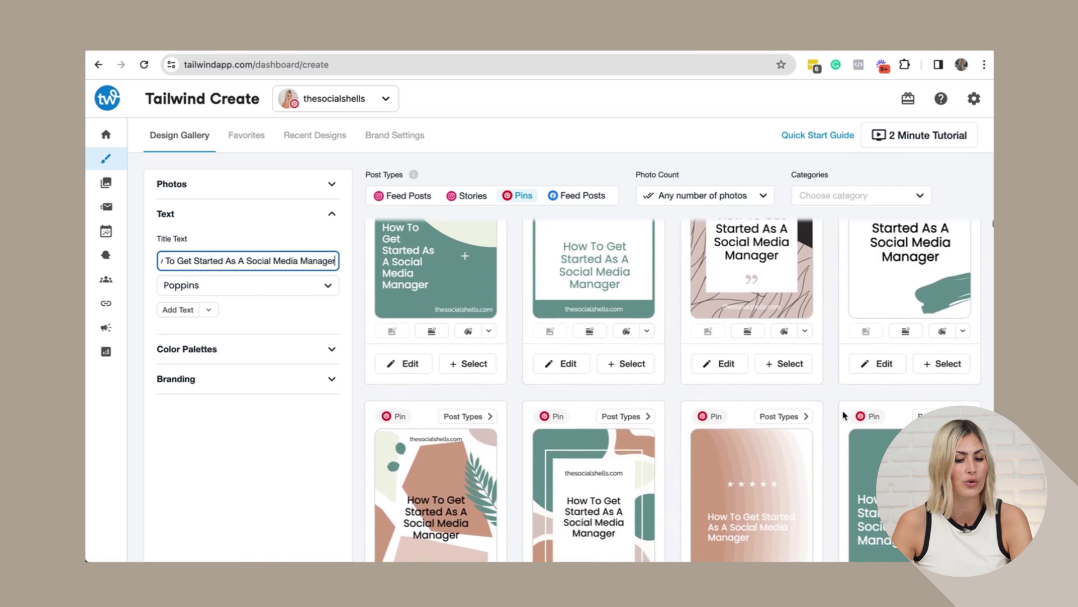
click(324, 351)
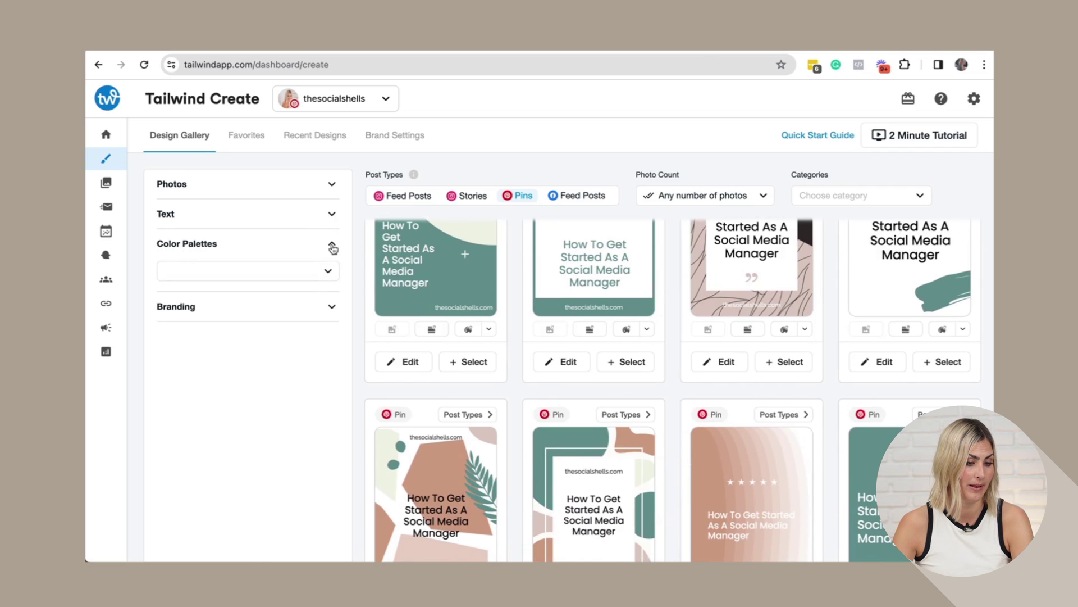
click(330, 271)
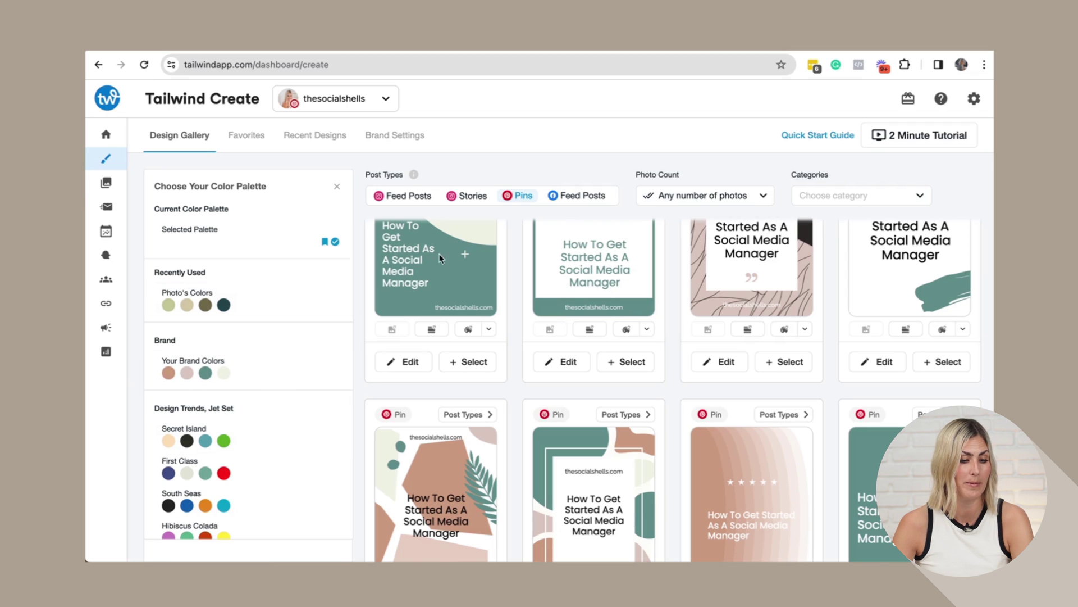
scroll(620, 414, down, 3)
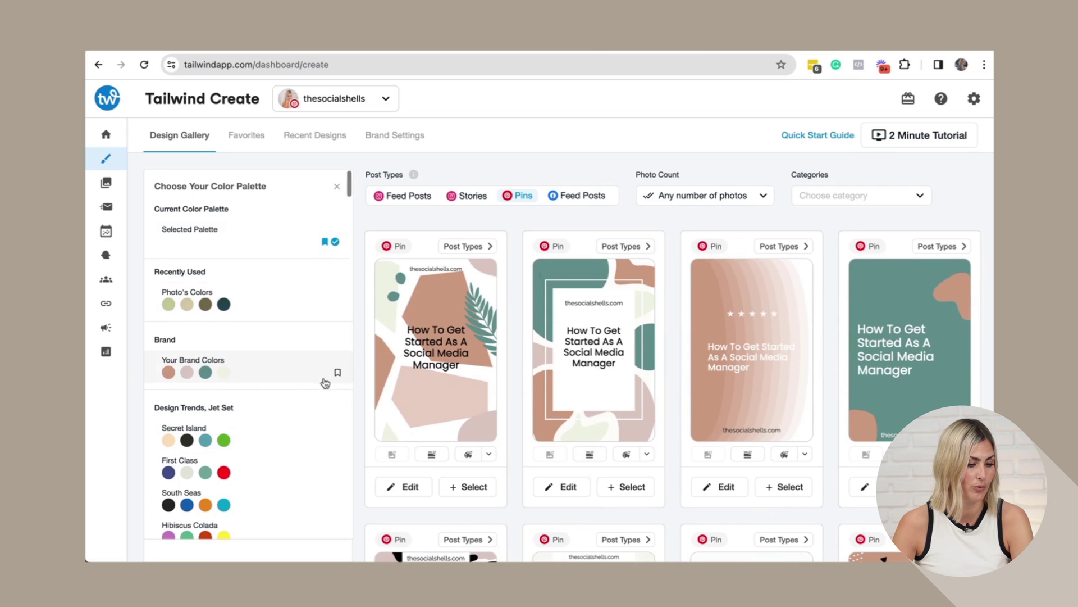
scroll(325, 380, down, 5)
scroll(889, 417, down, 2)
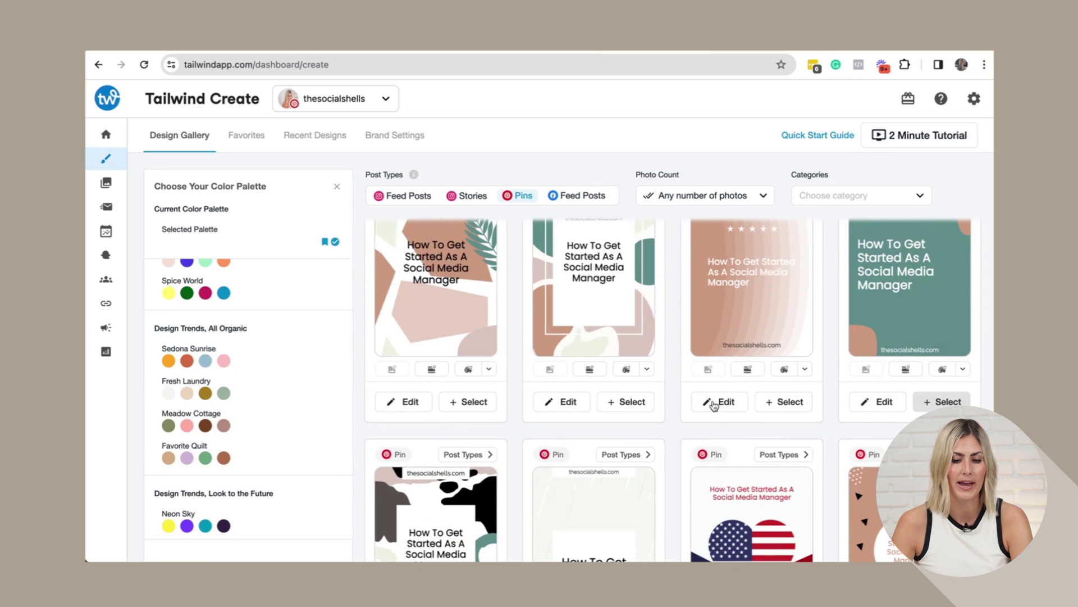
- Open the green FAQ pin design in the editor and return to the gallery discarding any changes
scroll(635, 360, down, 4)
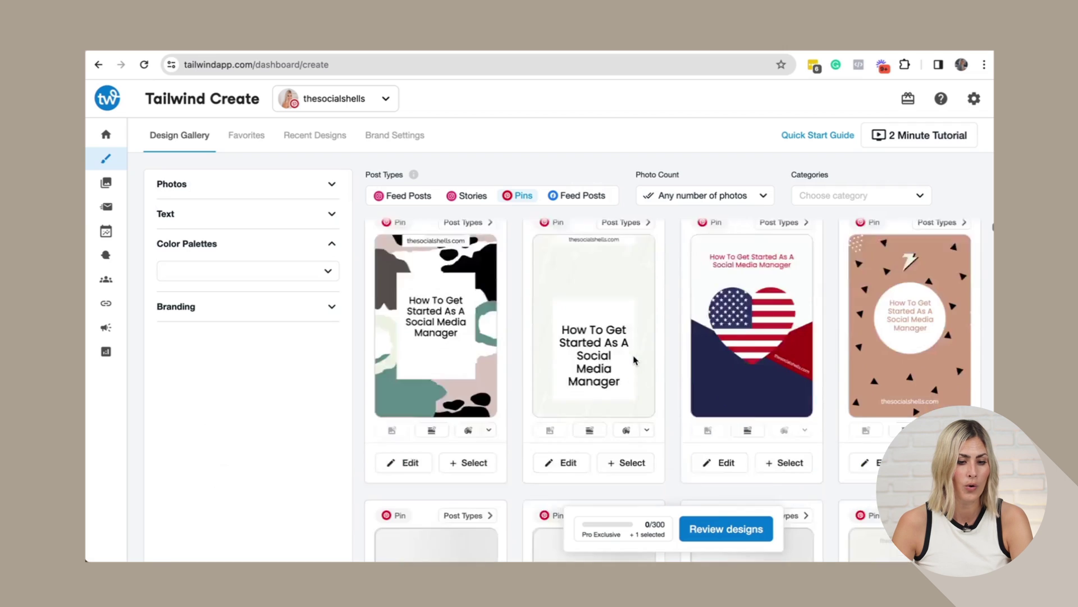
scroll(635, 360, down, 2)
scroll(634, 360, down, 3)
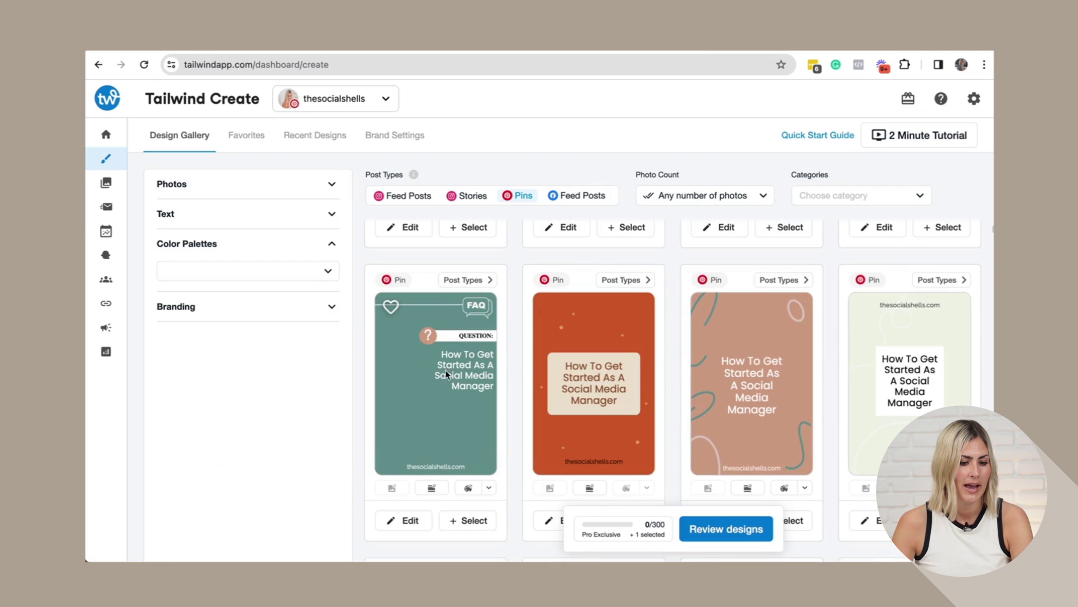
click(412, 519)
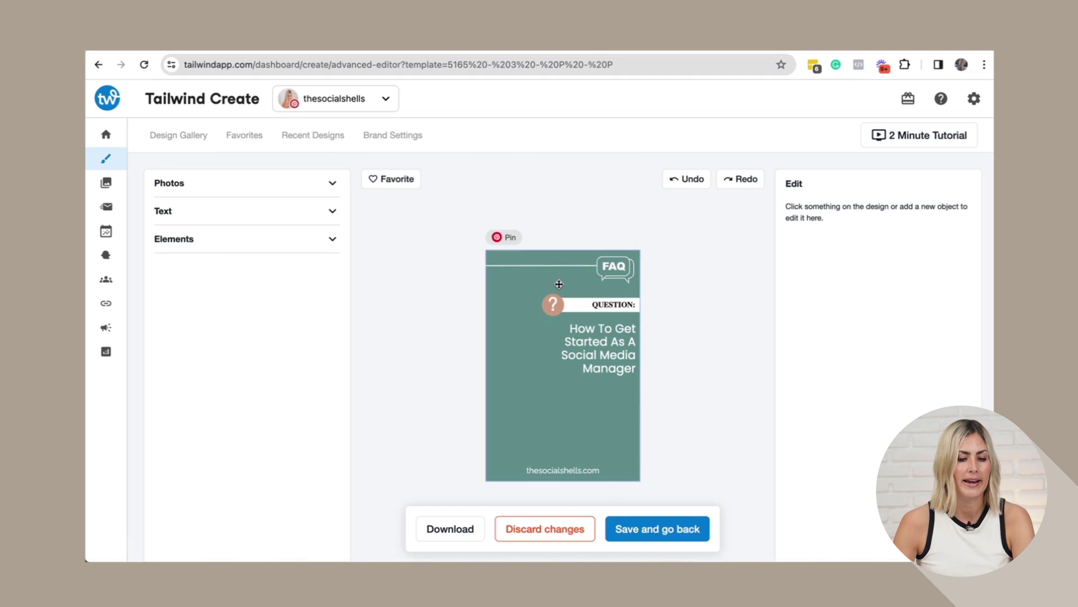
click(540, 535)
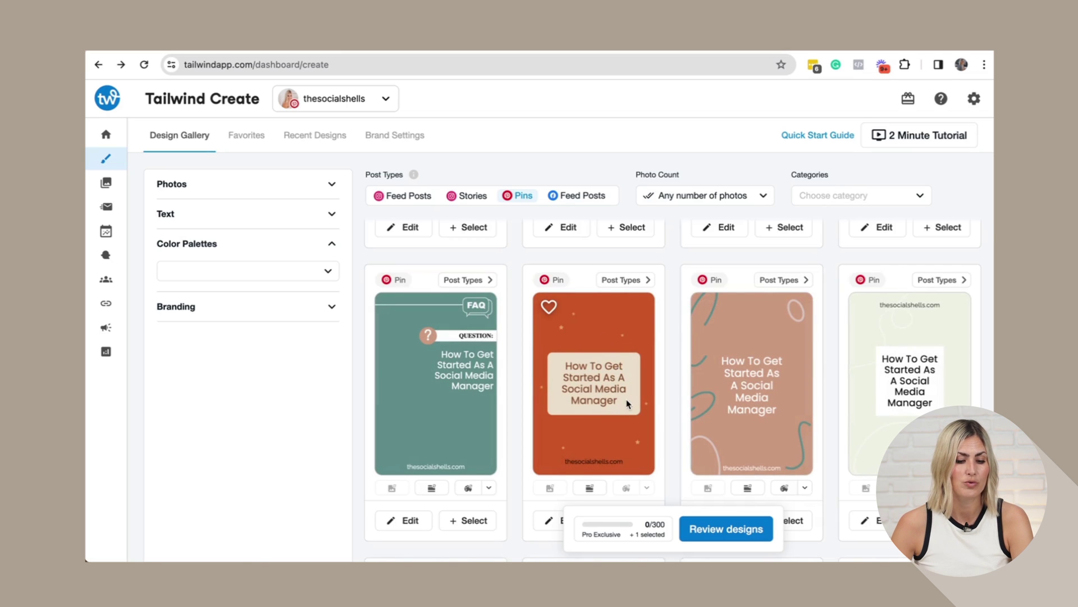
scroll(628, 403, down, 2)
click(910, 309)
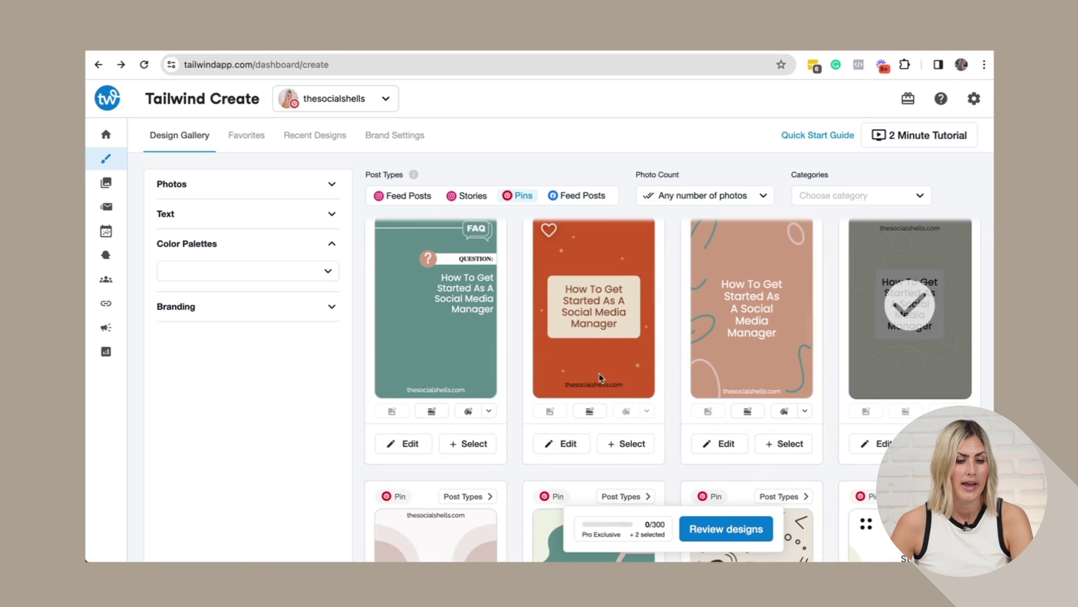
click(726, 528)
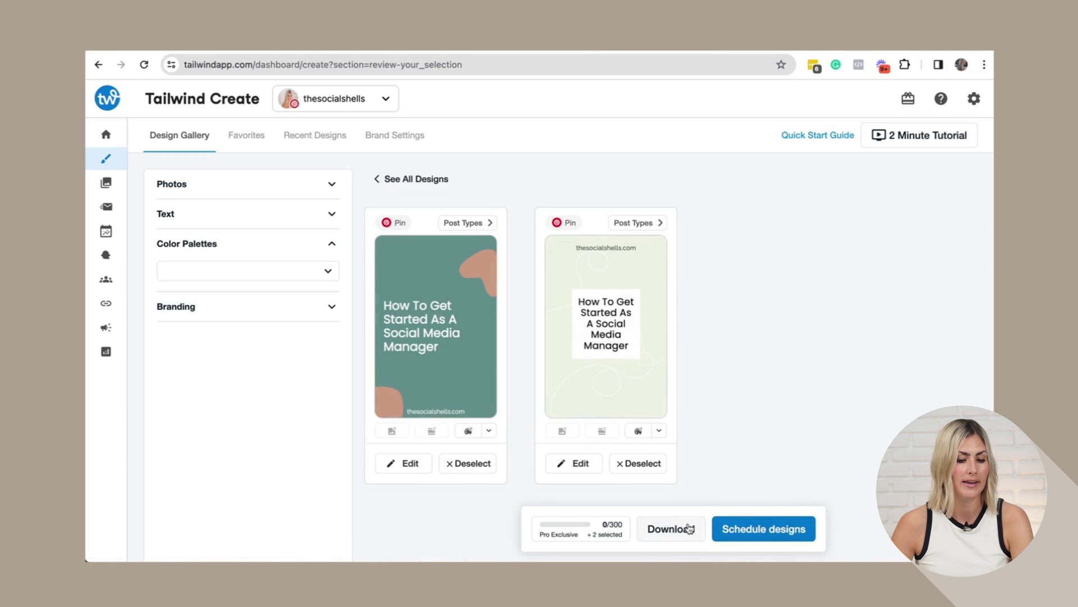
click(787, 529)
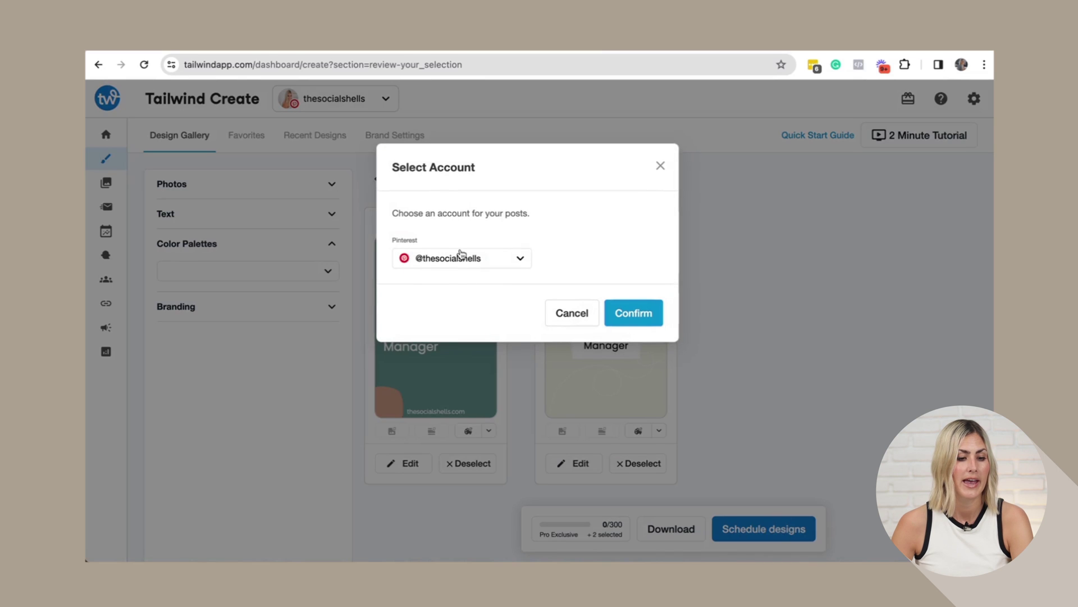
click(625, 312)
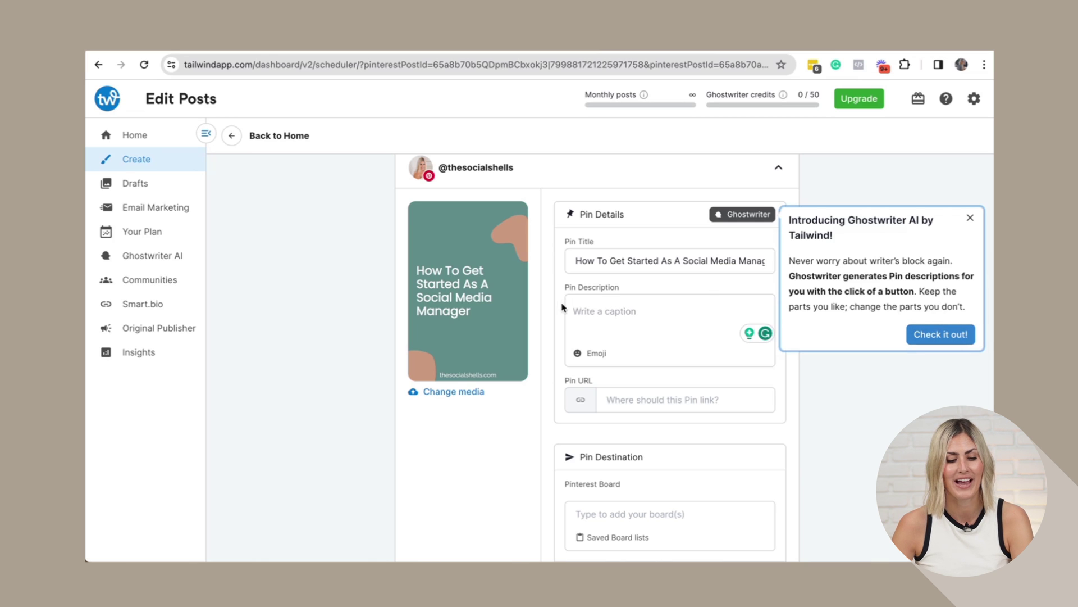
- Examine the first pin's description, URL, board destination and recommended posting time settings in the scheduler
scroll(625, 318, down, 2)
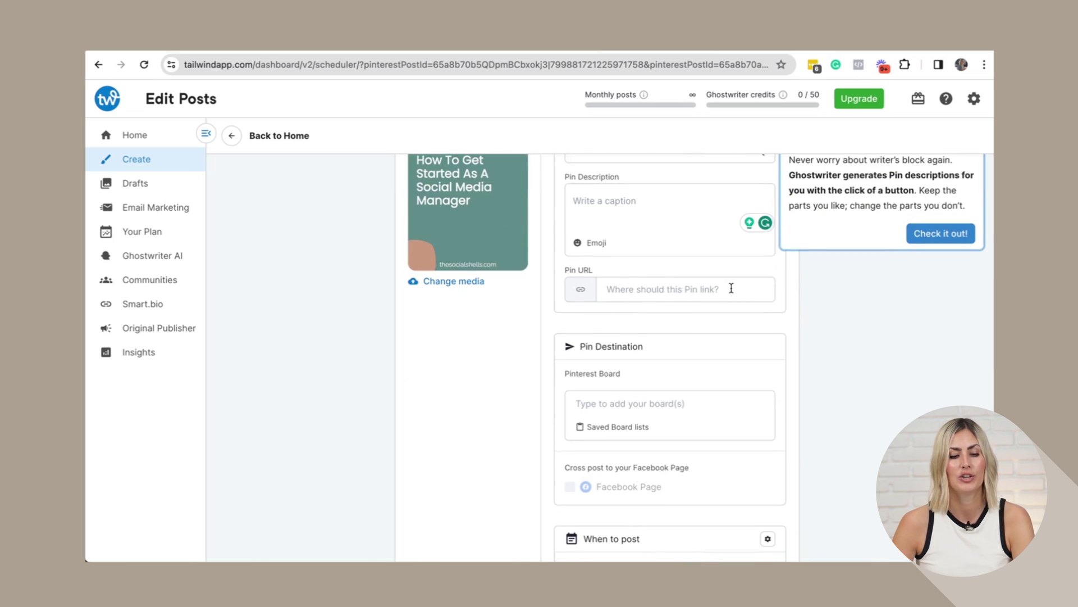
scroll(620, 291, down, 3)
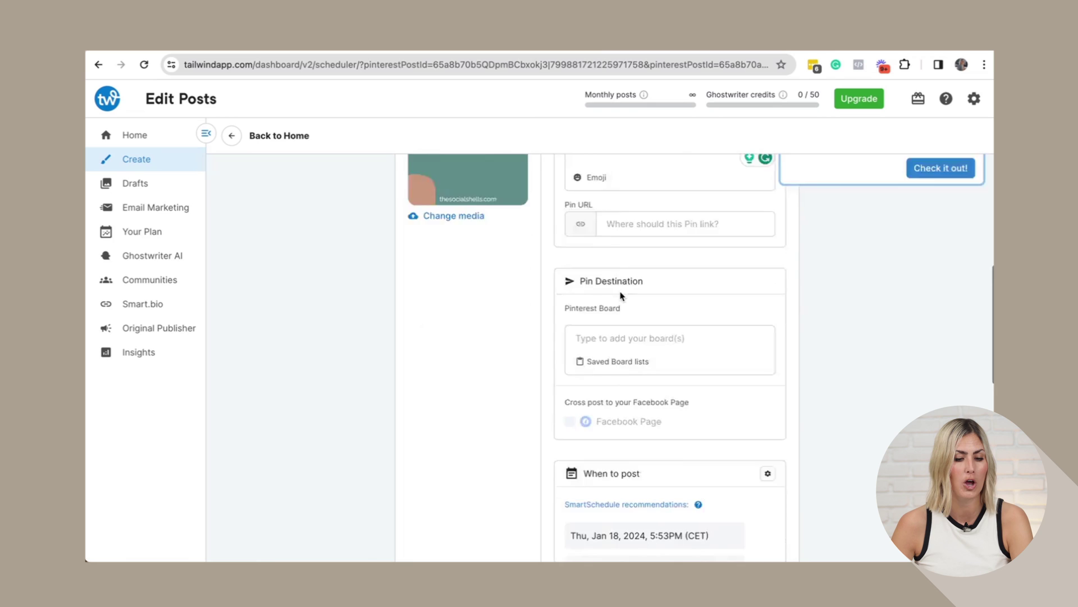
scroll(606, 326, down, 4)
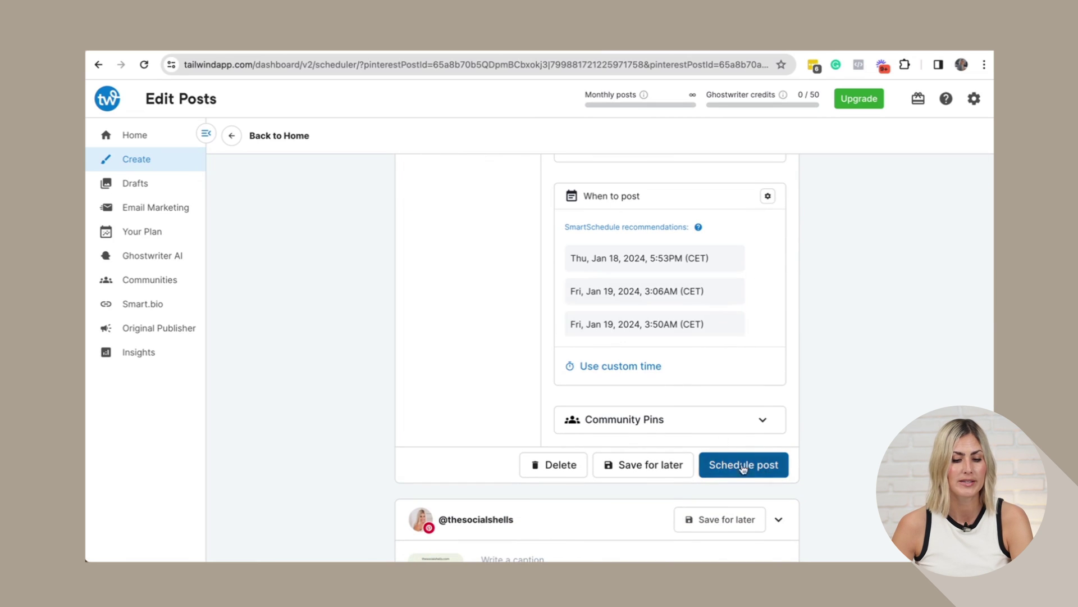
scroll(704, 379, down, 3)
click(704, 381)
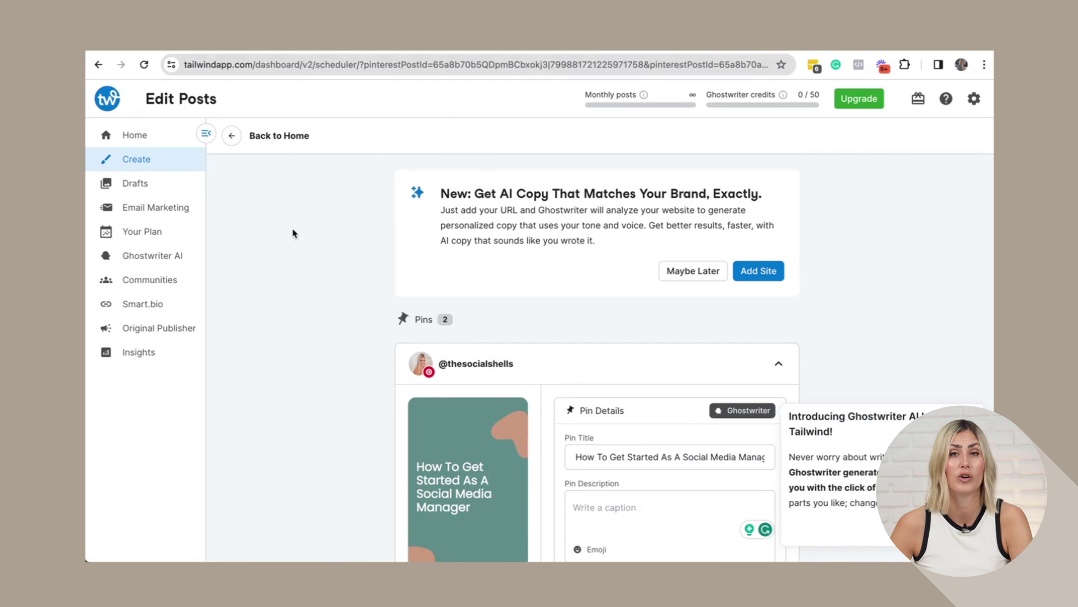
- Return to the design gallery and limit the post types to Instagram Feed Posts
click(232, 136)
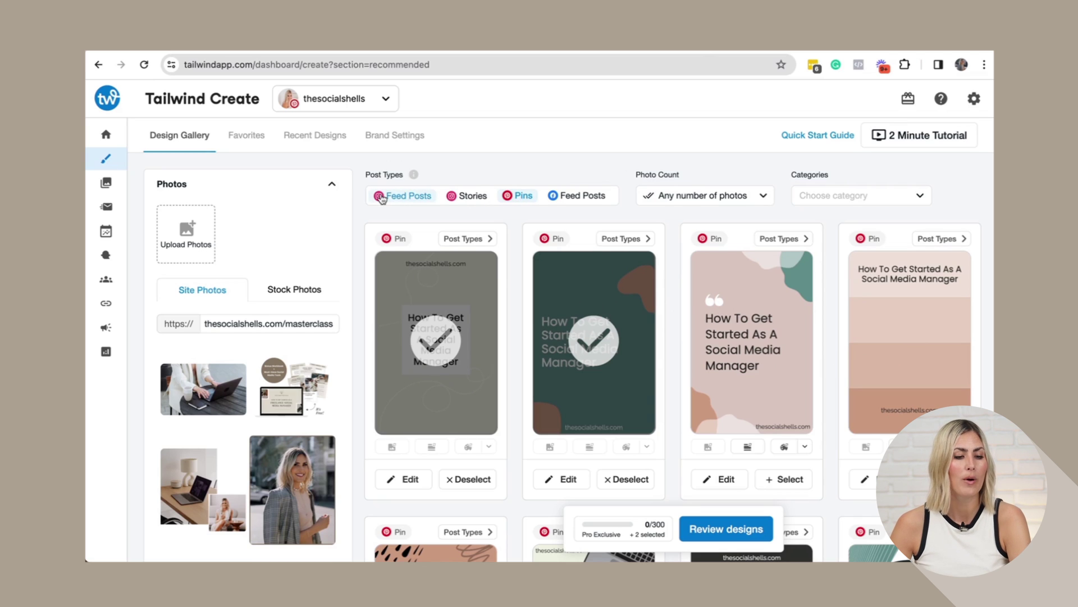
click(582, 199)
click(582, 199)
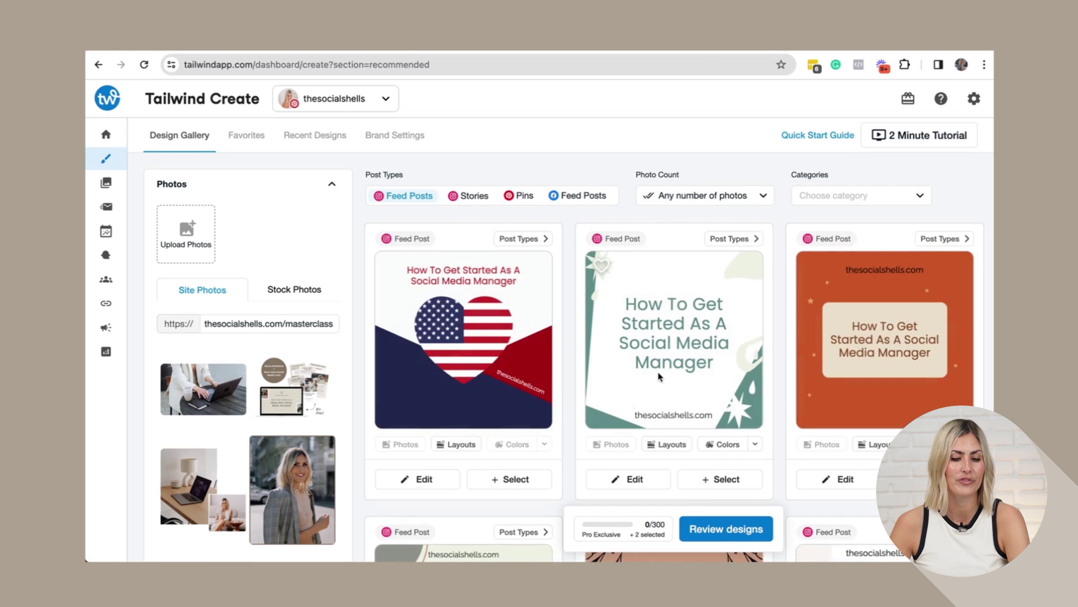
- Add the white feed post design with green corners to the selection and review the selected designs
scroll(659, 377, down, 2)
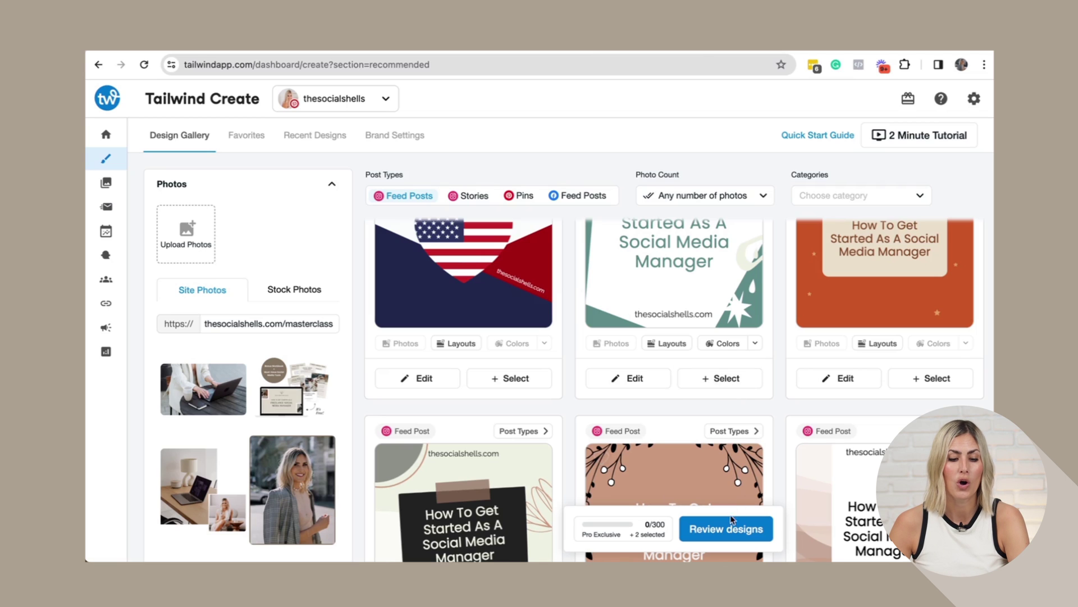
click(725, 382)
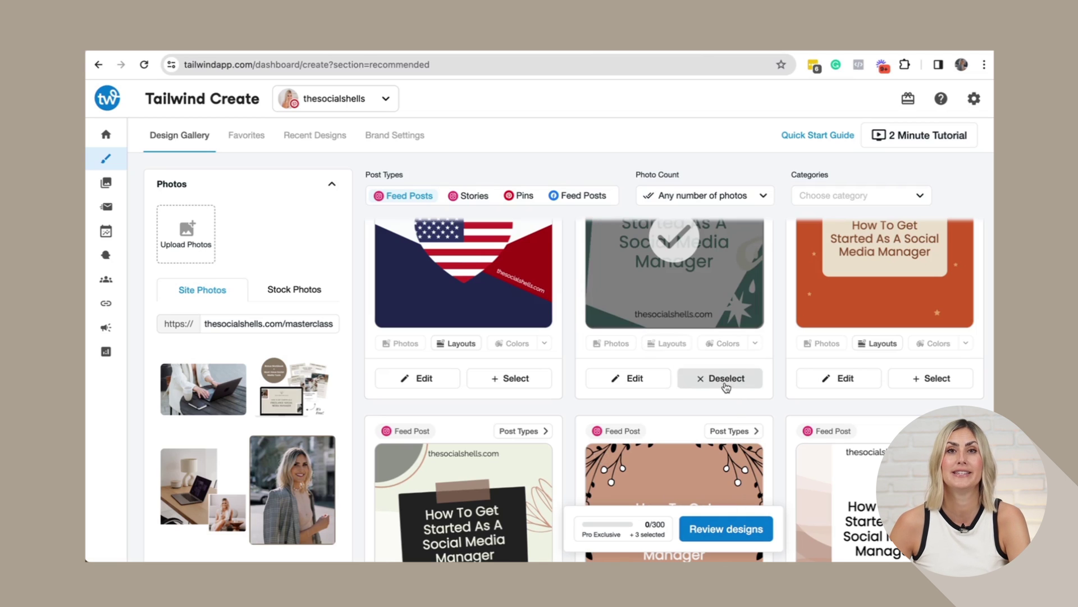
click(726, 529)
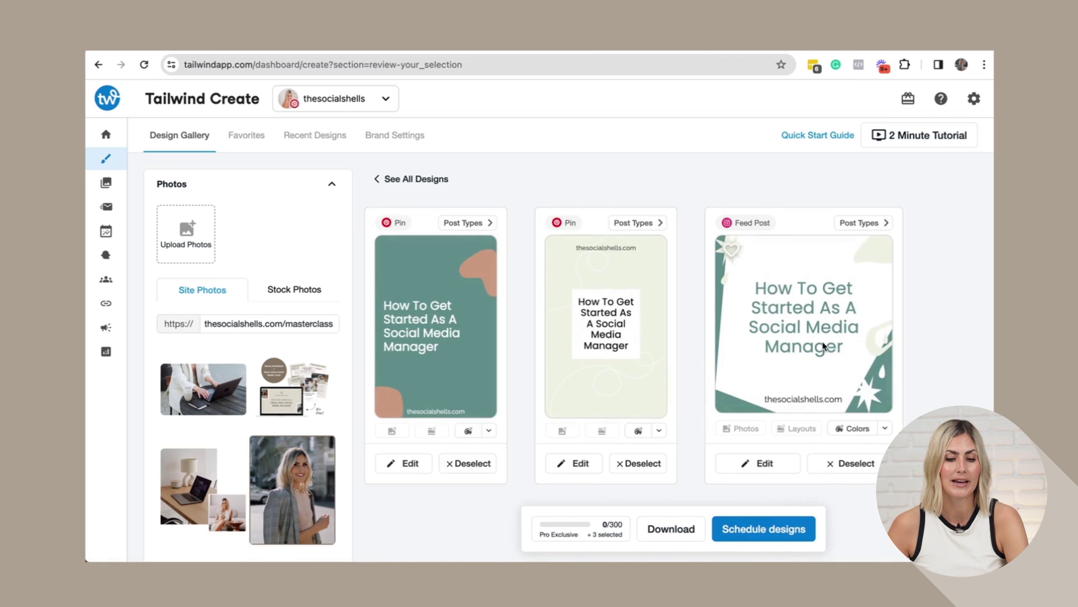
click(756, 463)
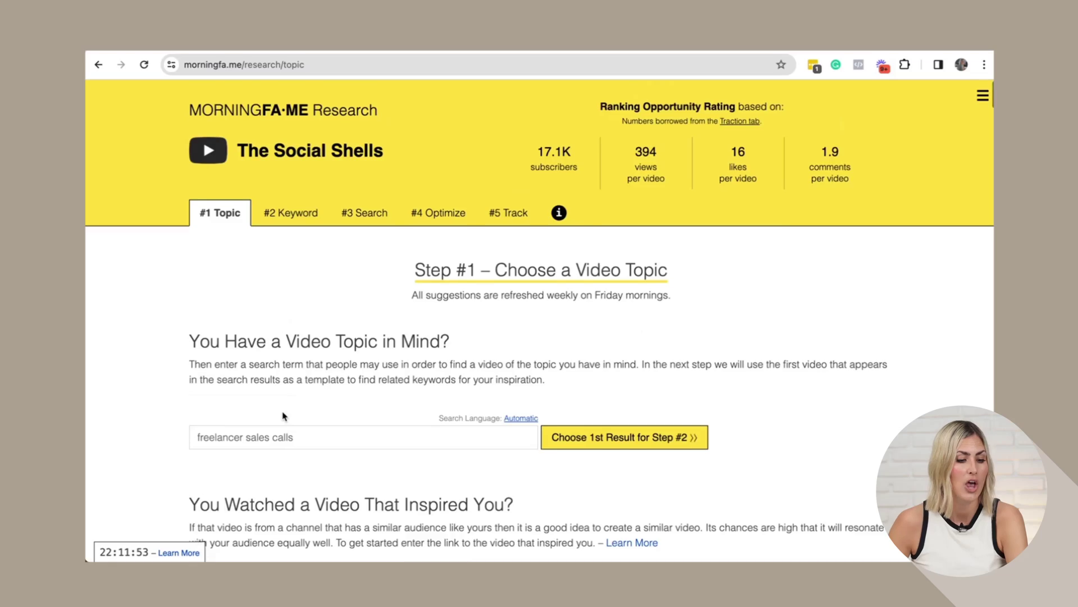
- Look up target keywords in Morningfame for the video topic "freelancer sales calls"
scroll(197, 392, down, 2)
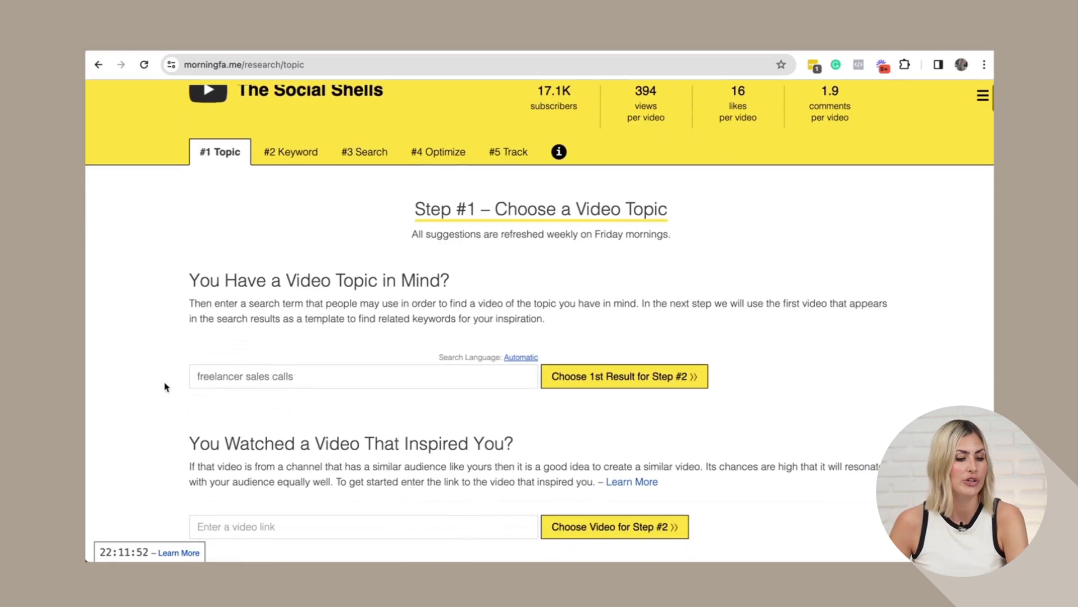
drag(200, 376, 304, 377)
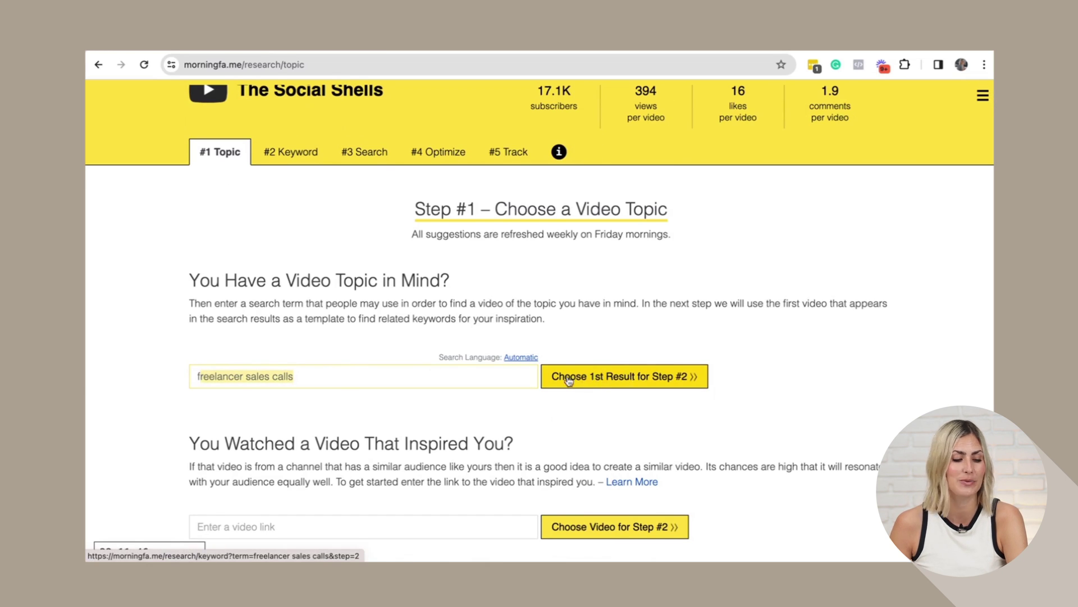
click(608, 381)
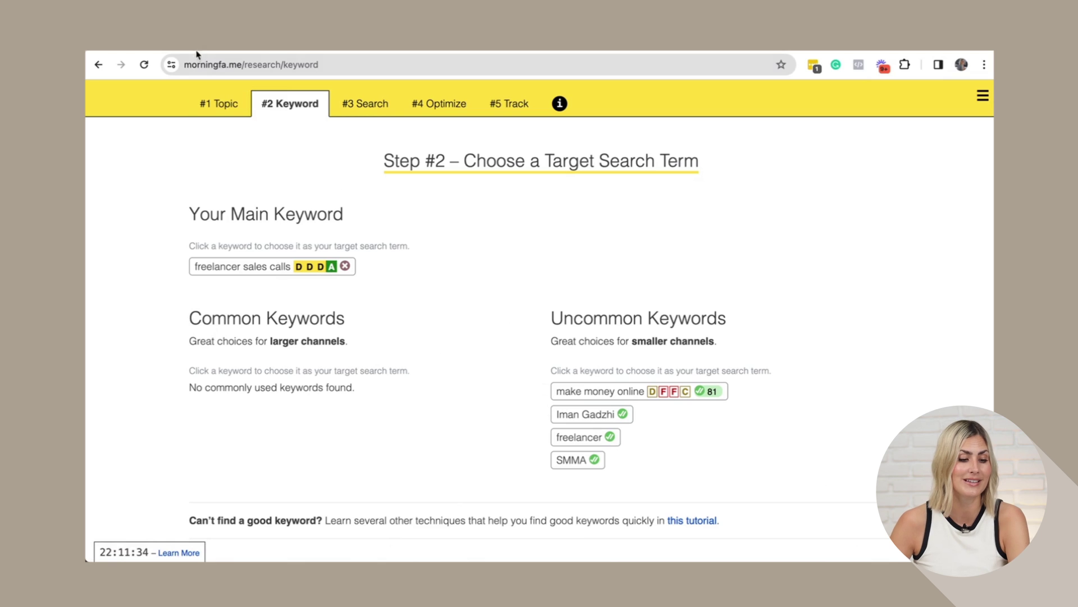
- Return to the topic selection and look up target keywords for "social media manager portfolio" instead
click(221, 105)
triple_click(276, 331)
text(social )
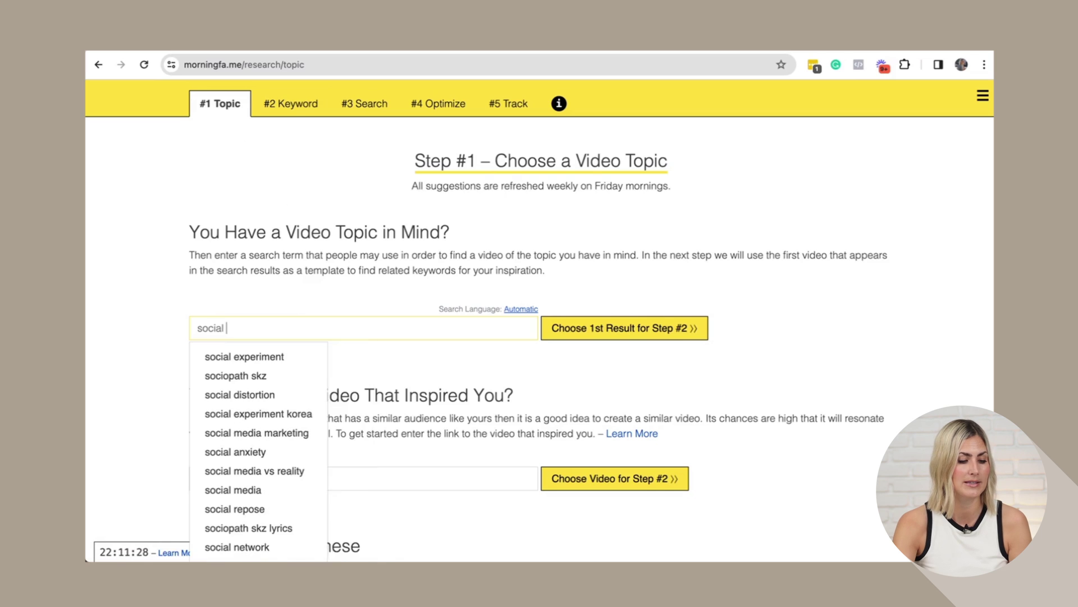
text(media manager)
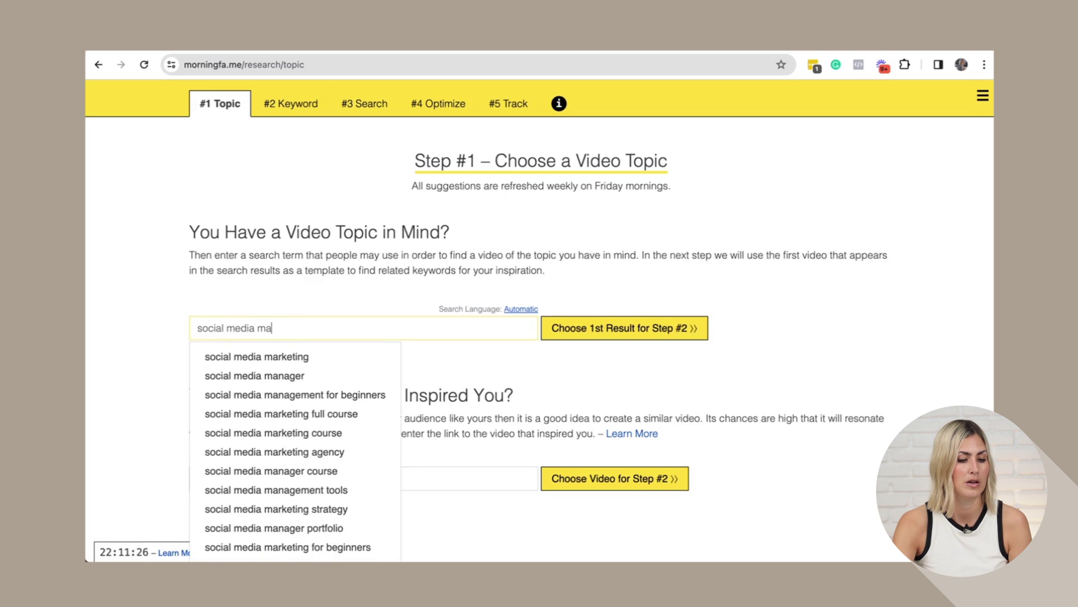
key(BackSpace)
key(BackSpace)
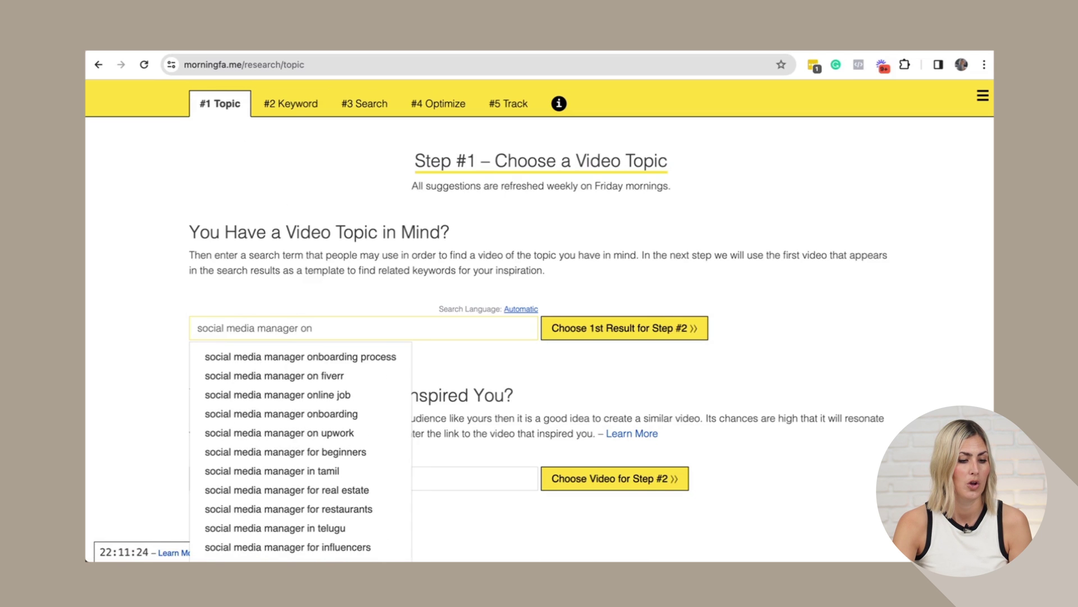
text(por)
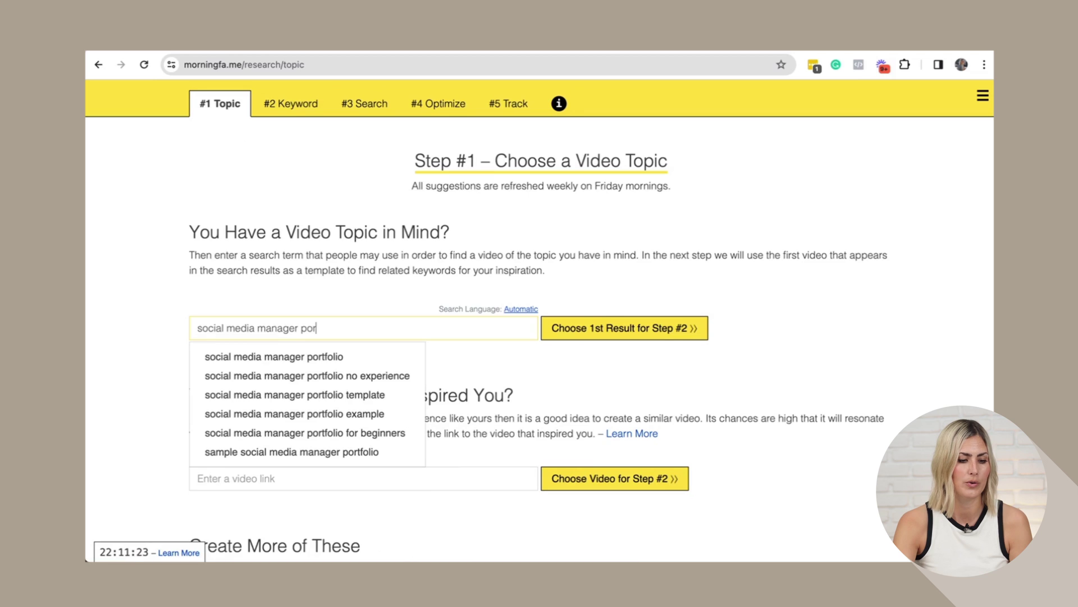
click(264, 356)
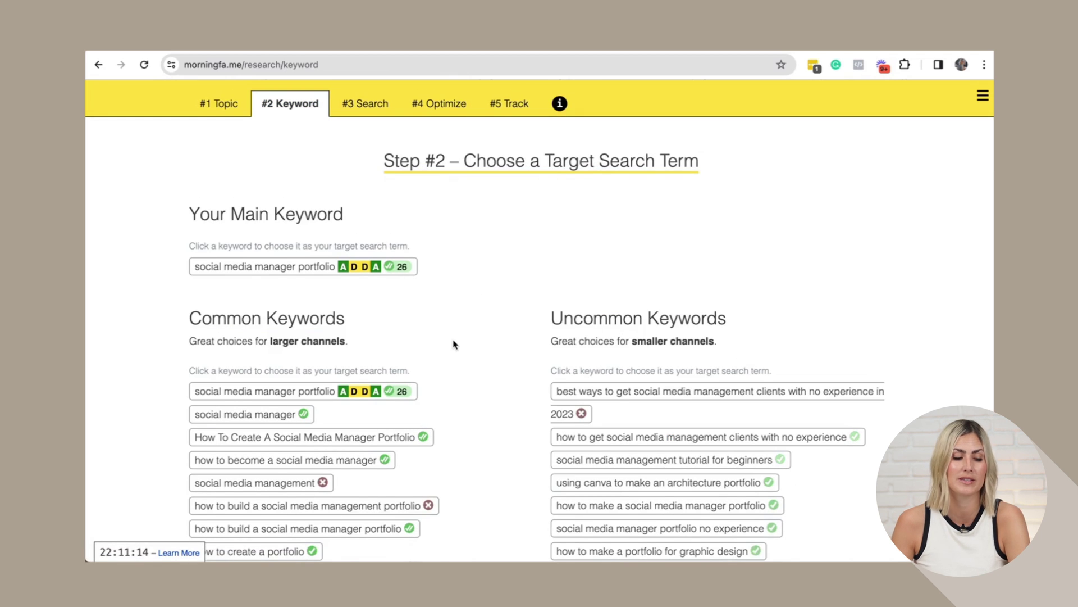
- Choose the main keyword "social media manager portfolio" for Step #3 and examine its ranking opportunity rating
scroll(455, 344, down, 1)
click(341, 209)
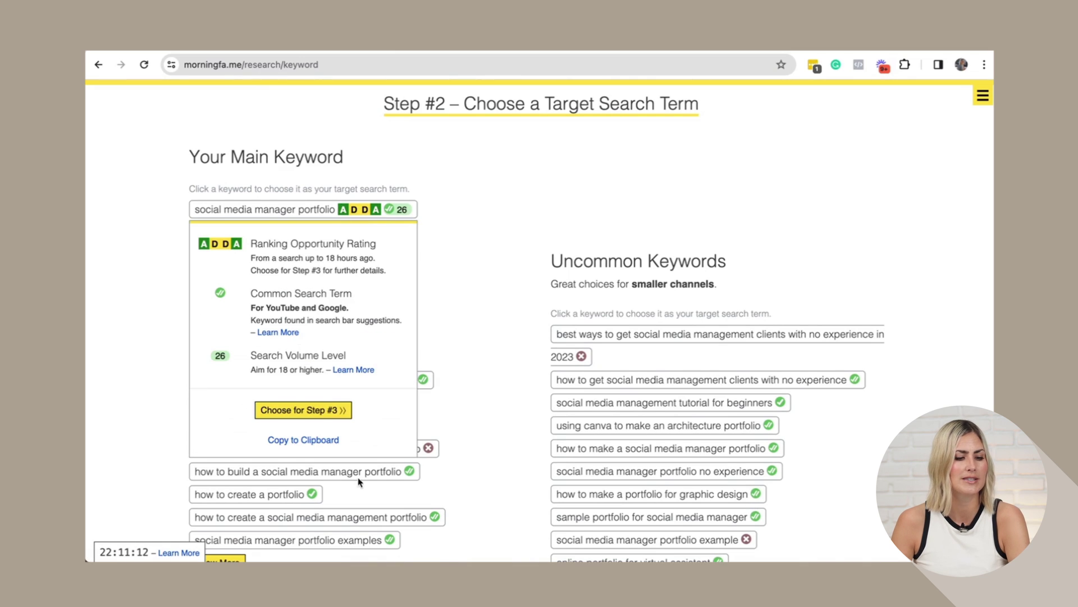
click(308, 414)
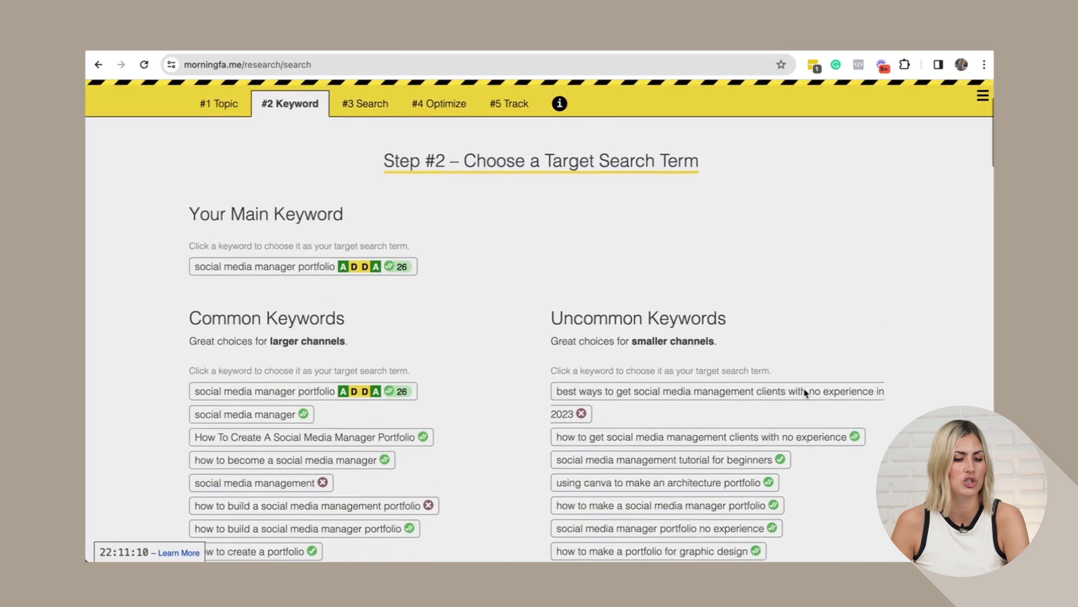
scroll(806, 392, down, 2)
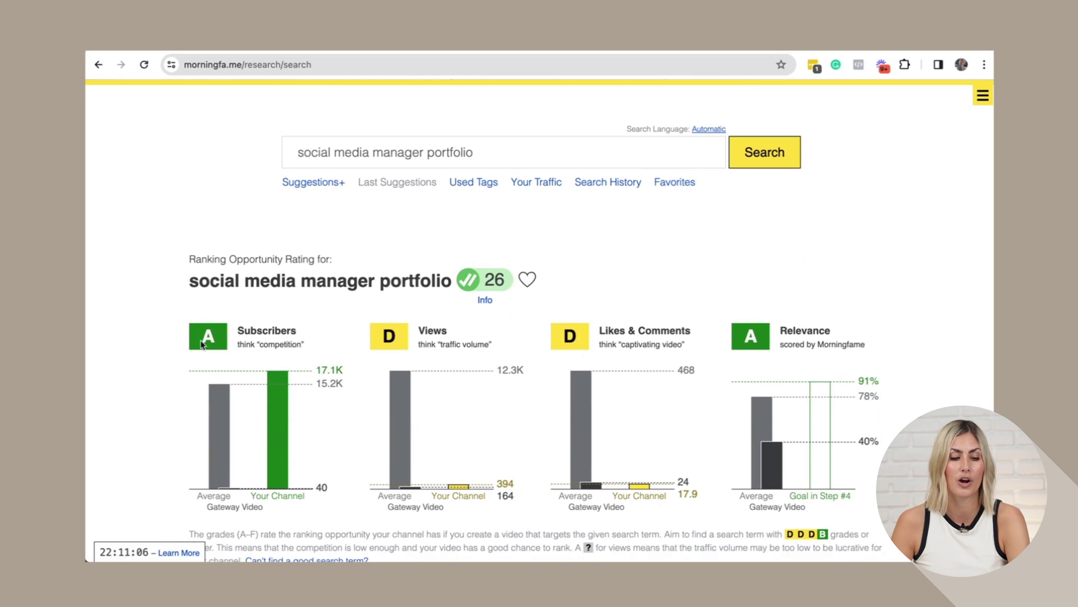
scroll(683, 384, down, 2)
scroll(683, 383, up, 2)
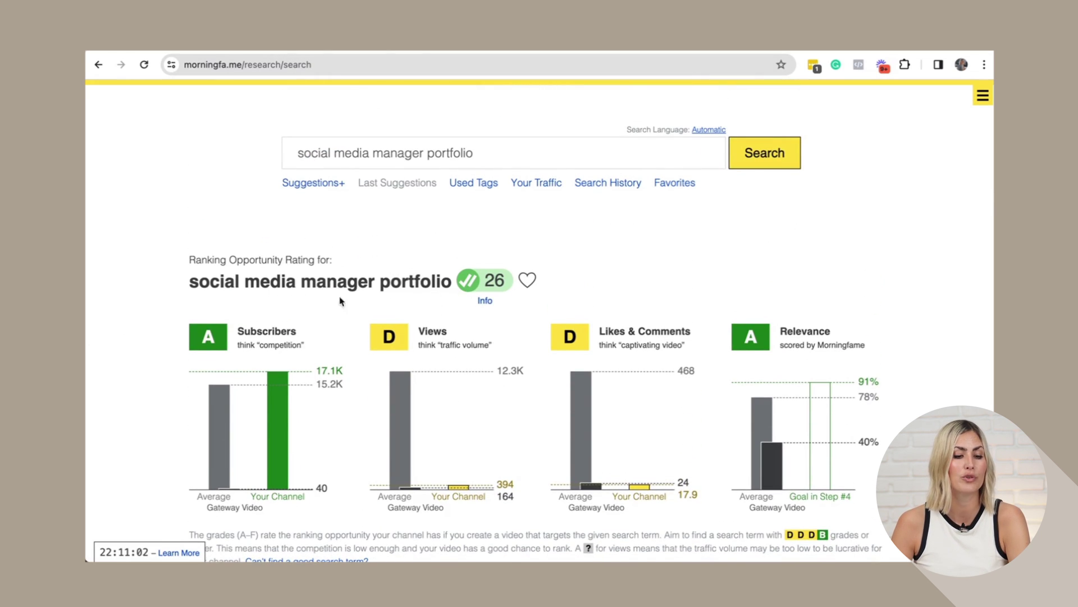
scroll(335, 198, down, 1)
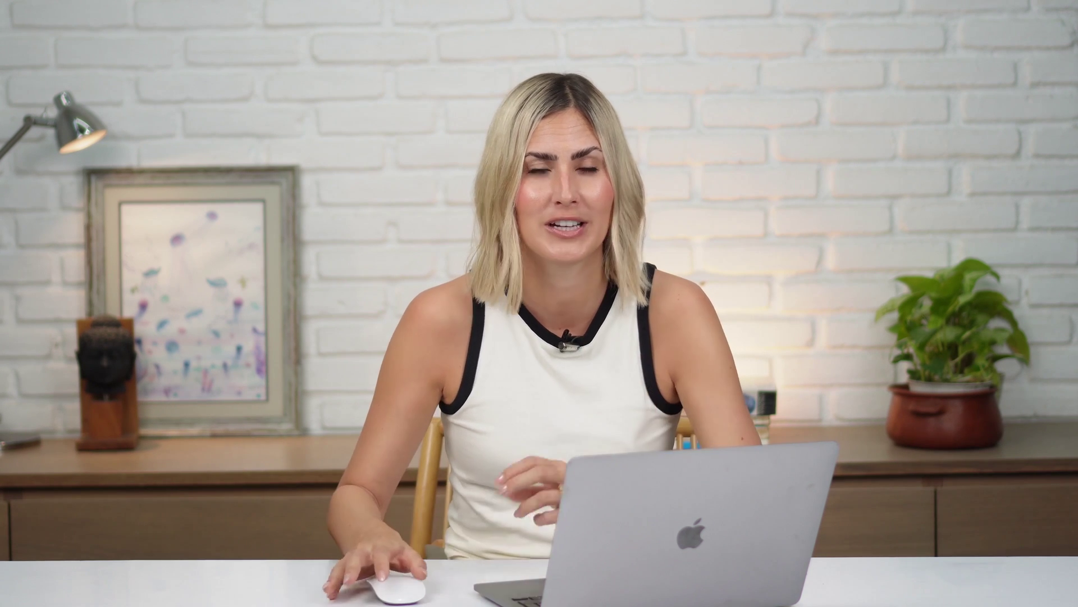
- Switch to the Visme dashboard and start a new project generated with AI
click(200, 144)
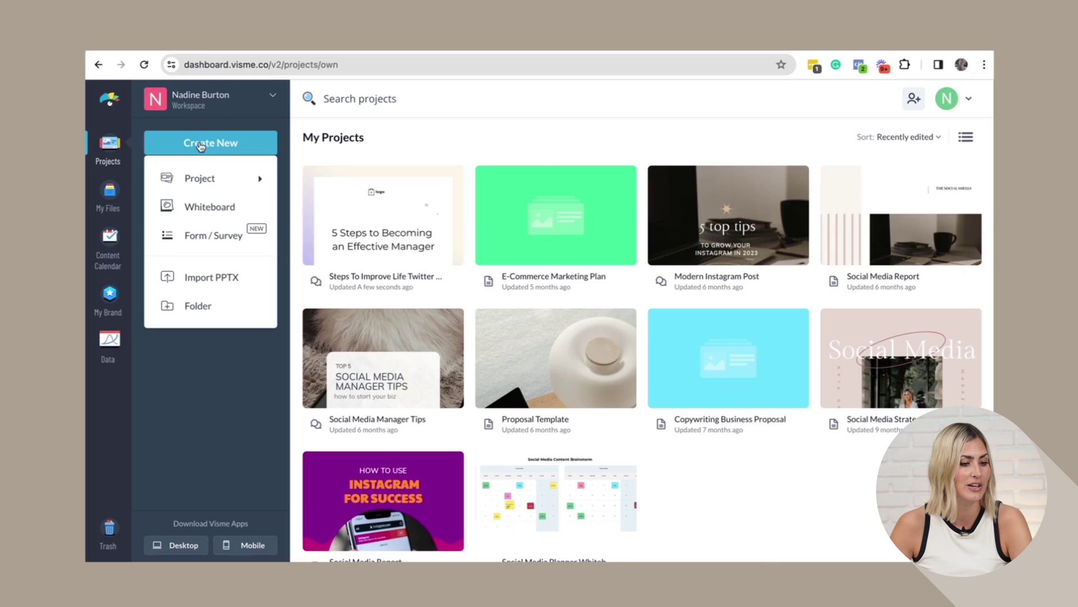
mouse_move(202, 181)
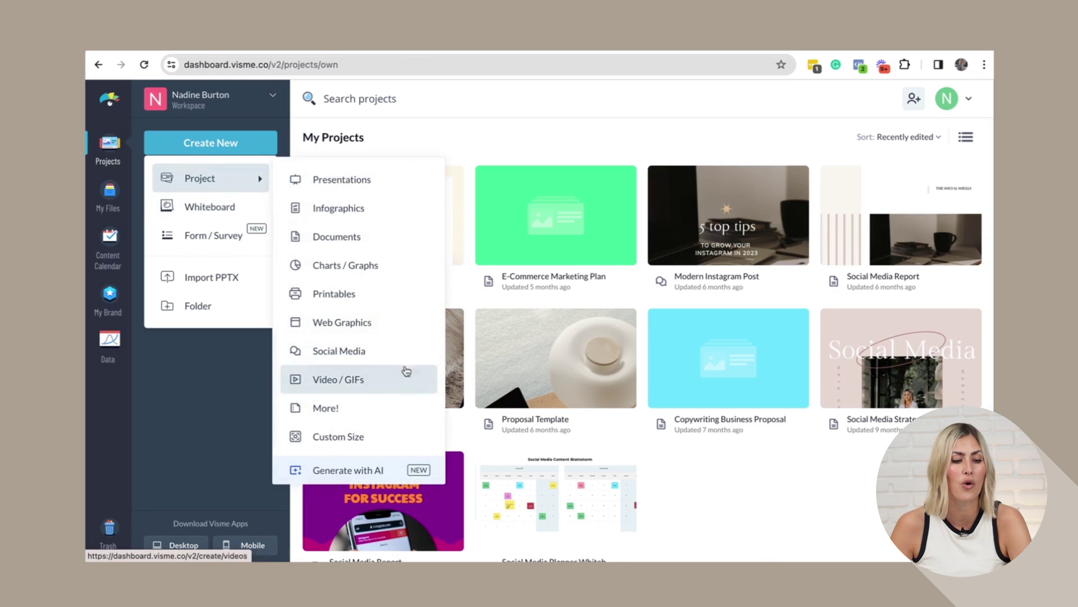
click(369, 471)
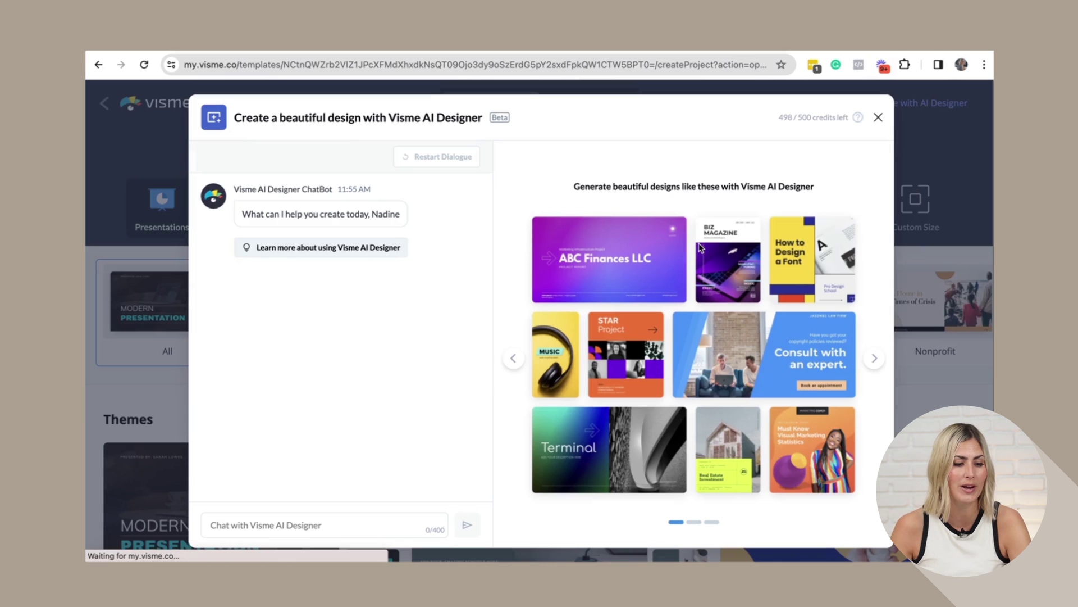
- Ask the AI designer to create a carrousel post for Instagram about how to become a freelance social media manager
click(362, 529)
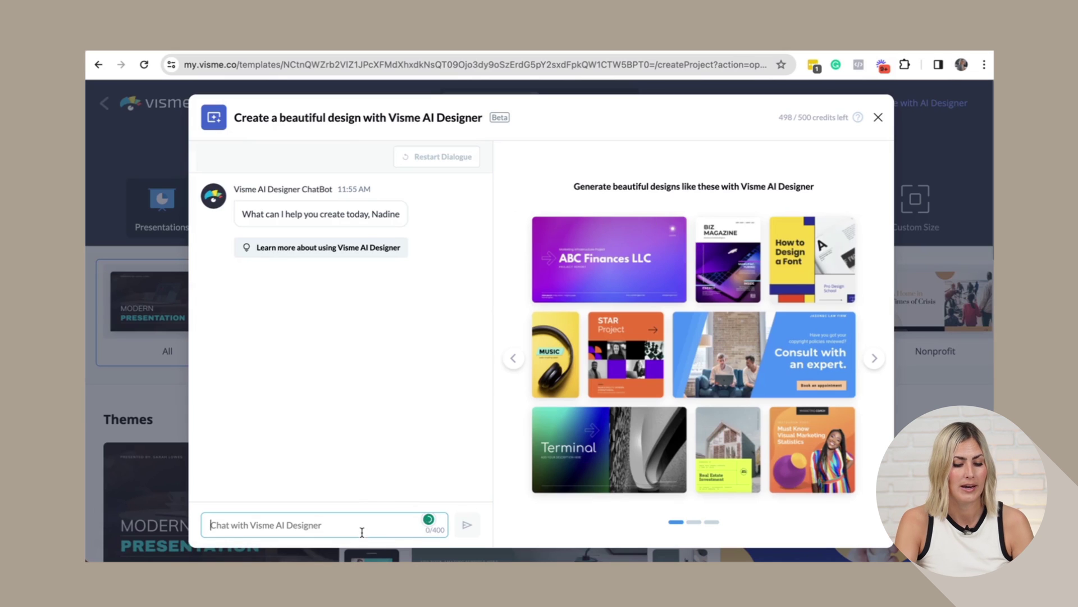
text(create a carrouse)
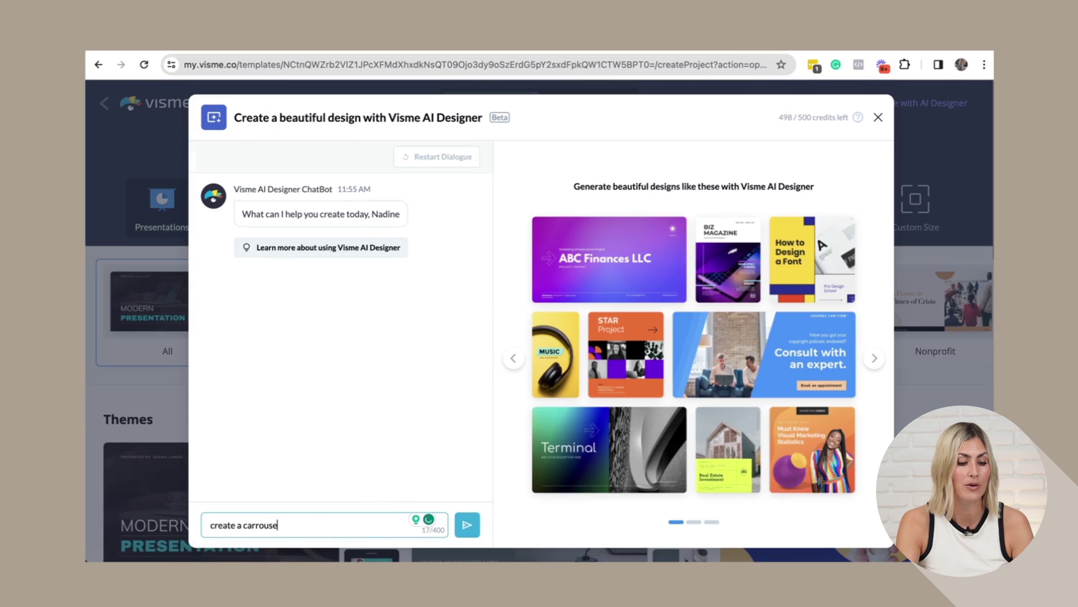
text(l post for Instag)
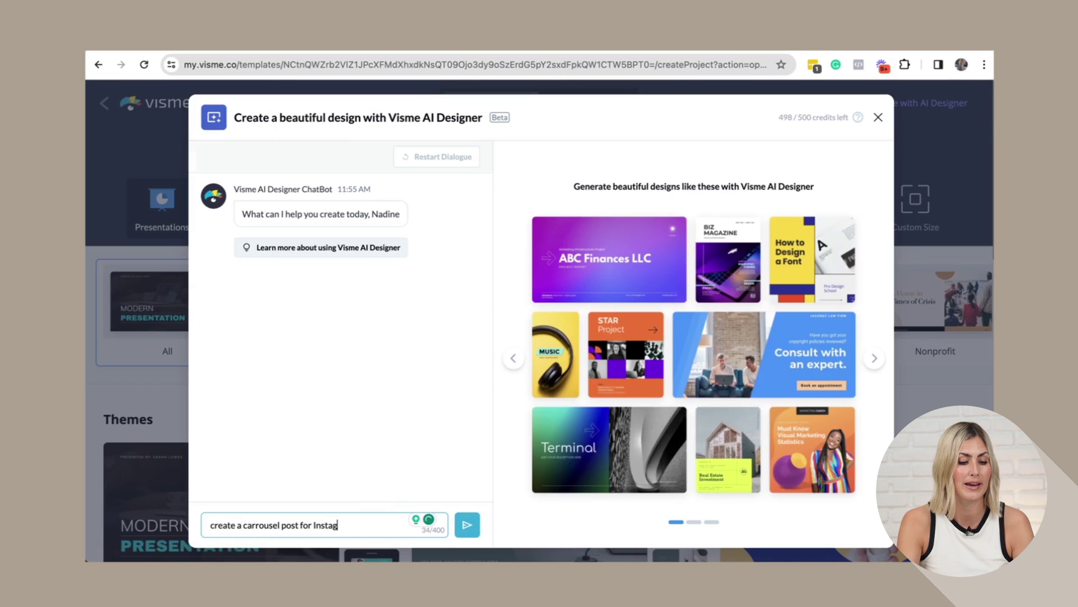
text(ram)
key(Return)
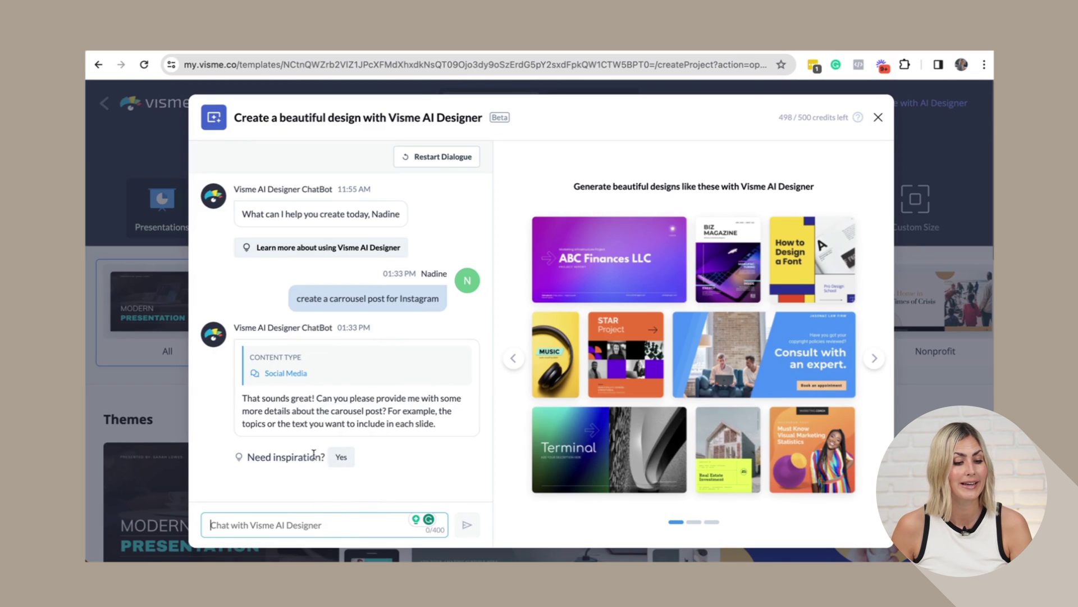
click(341, 456)
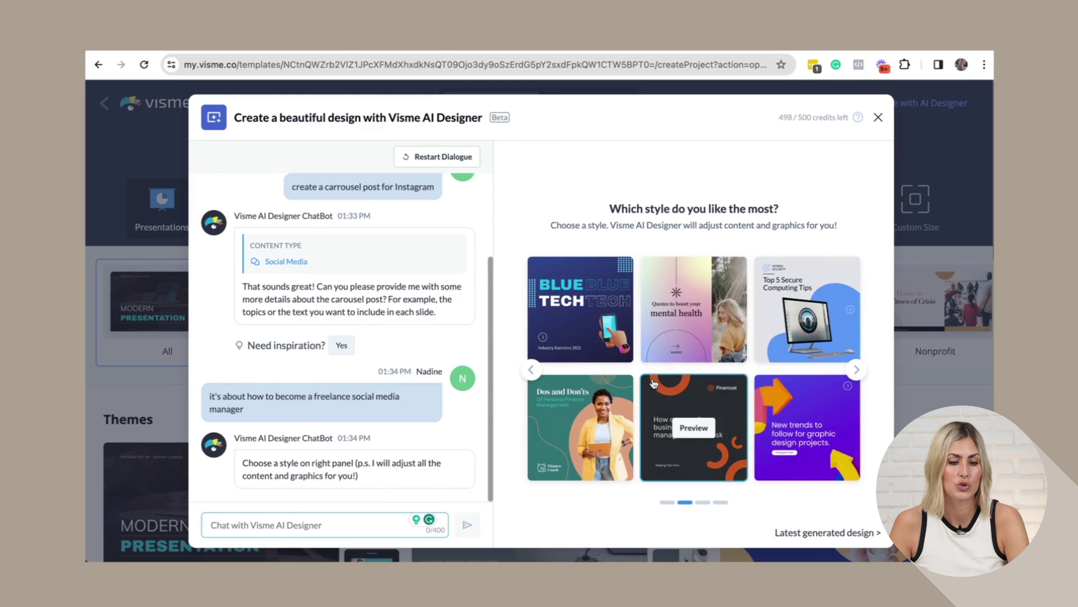
- Generate the design in the pastel mental health quotes style and open it for editing
mouse_move(678, 311)
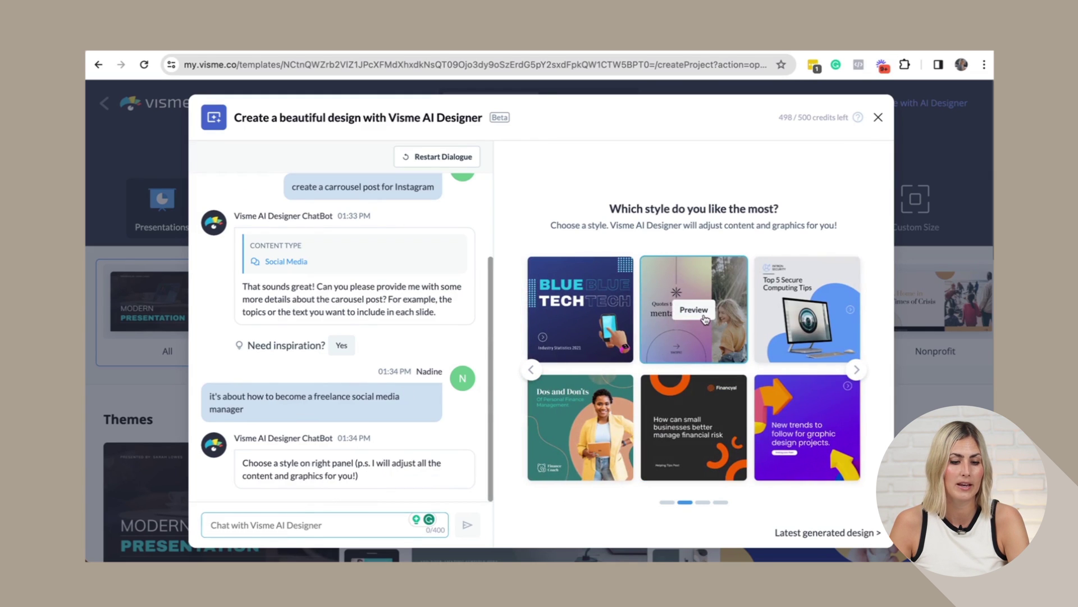
click(703, 314)
click(713, 526)
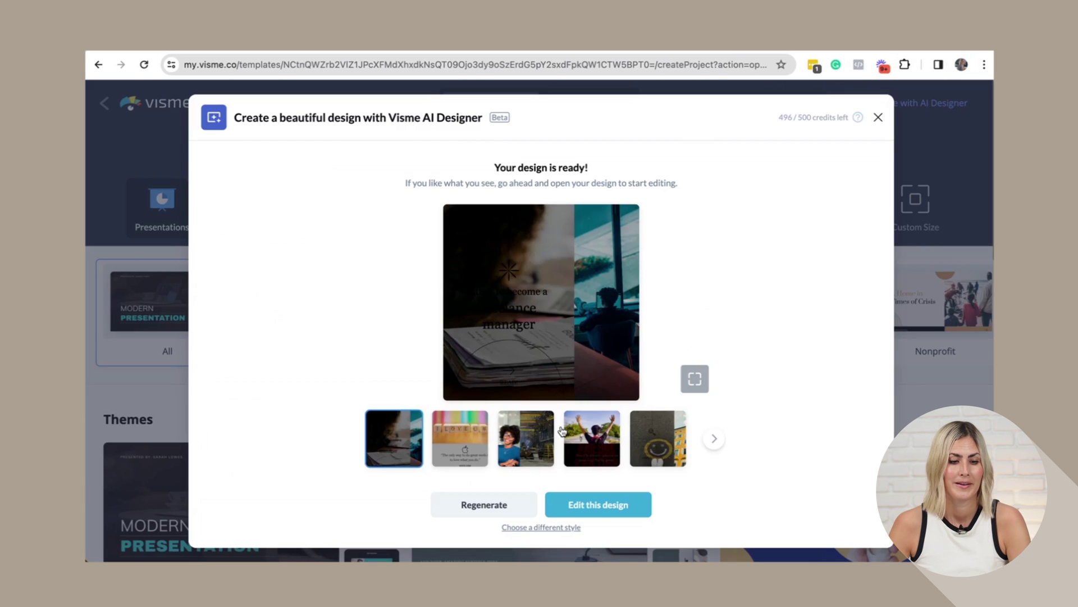
click(588, 505)
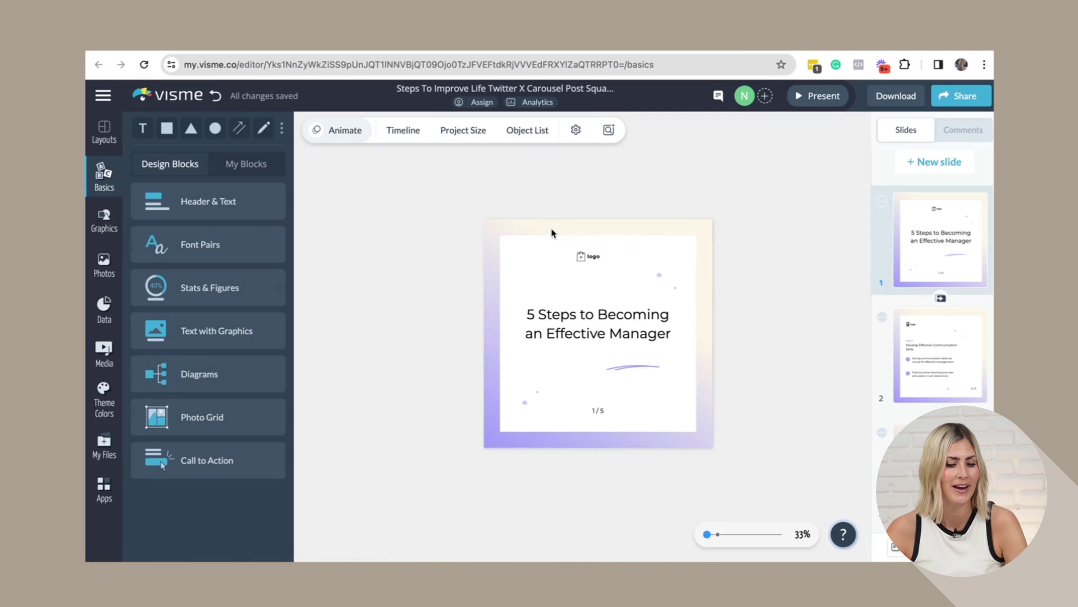
- Look through slides 2 and 3 of the manager carousel and return to the title slide
click(944, 357)
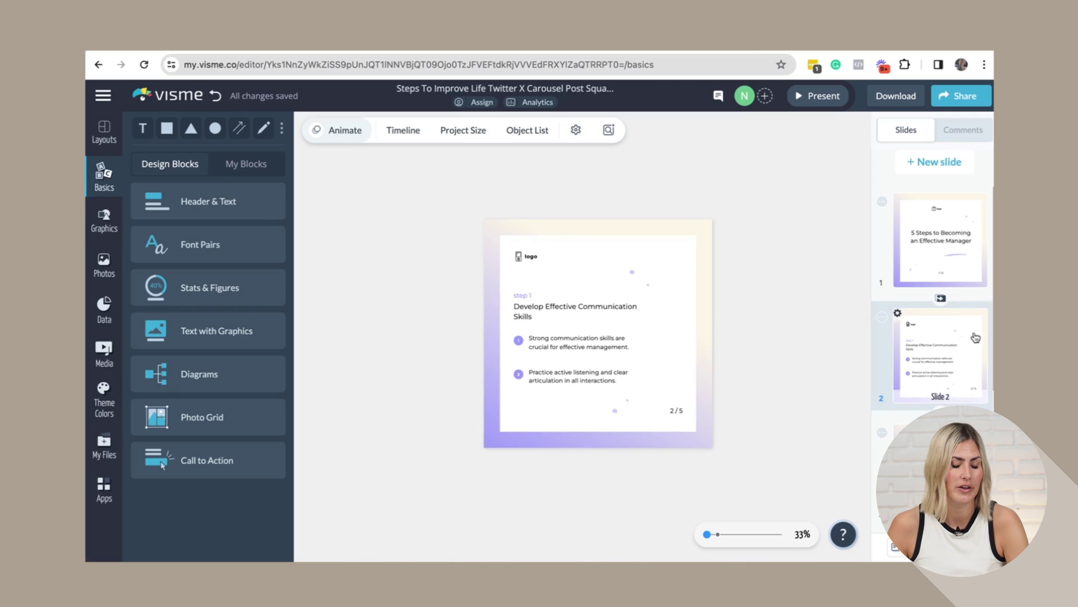
scroll(936, 360, down, 1)
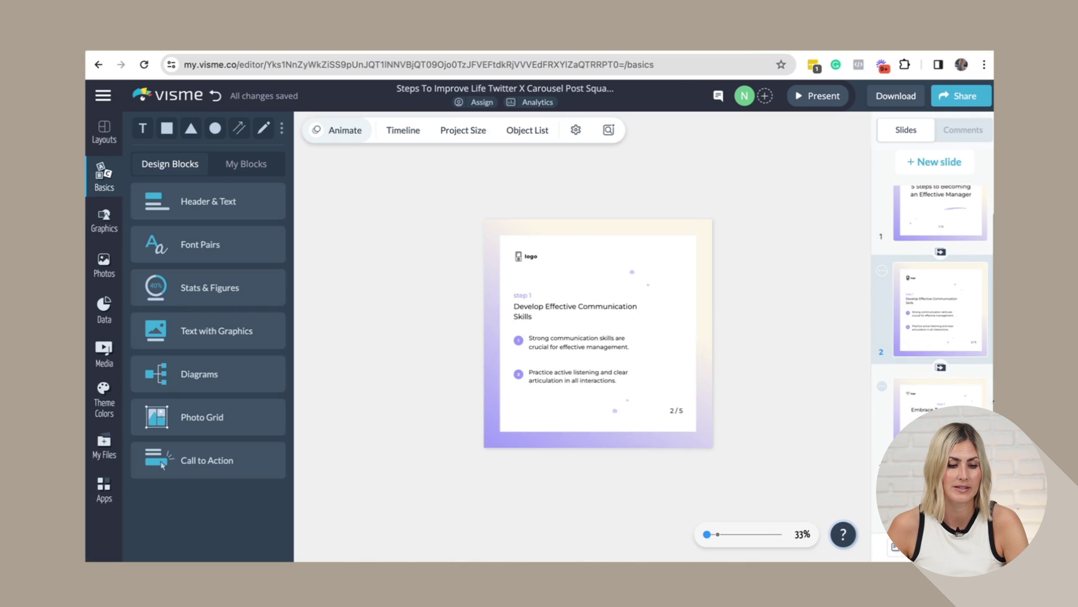
key(Down)
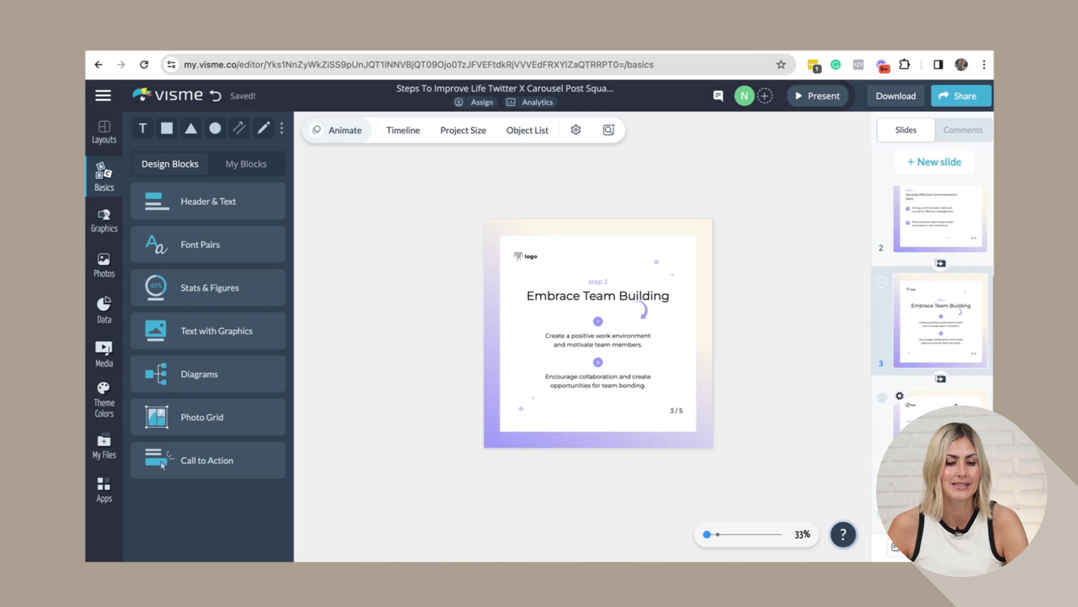
scroll(932, 253, up, 3)
click(928, 239)
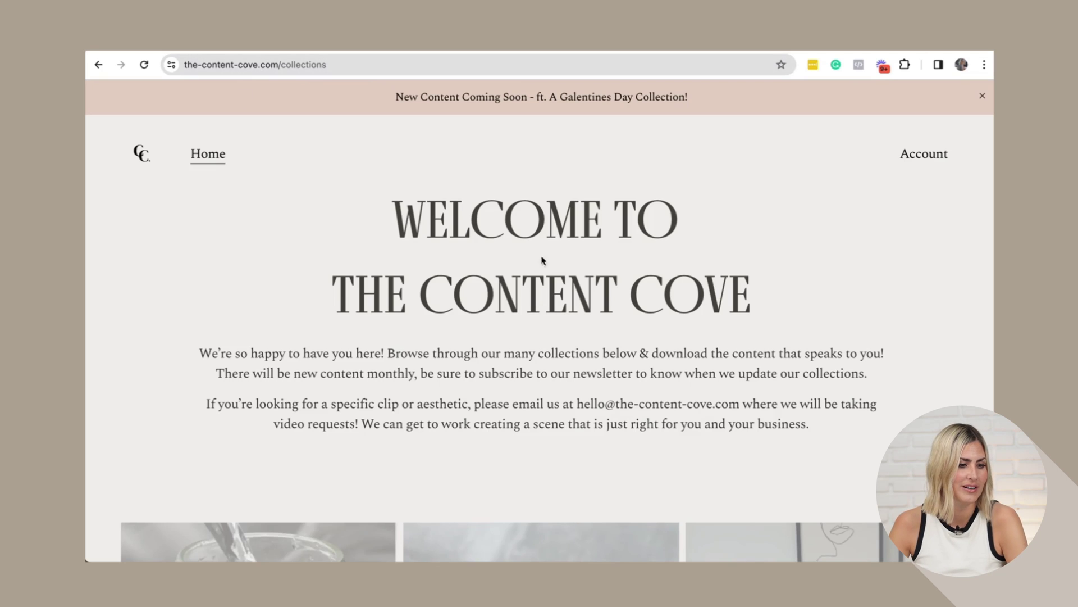
- Switch to The Content Cove website, browse its collections and open the Laptop Club collection
scroll(410, 204, down, 7)
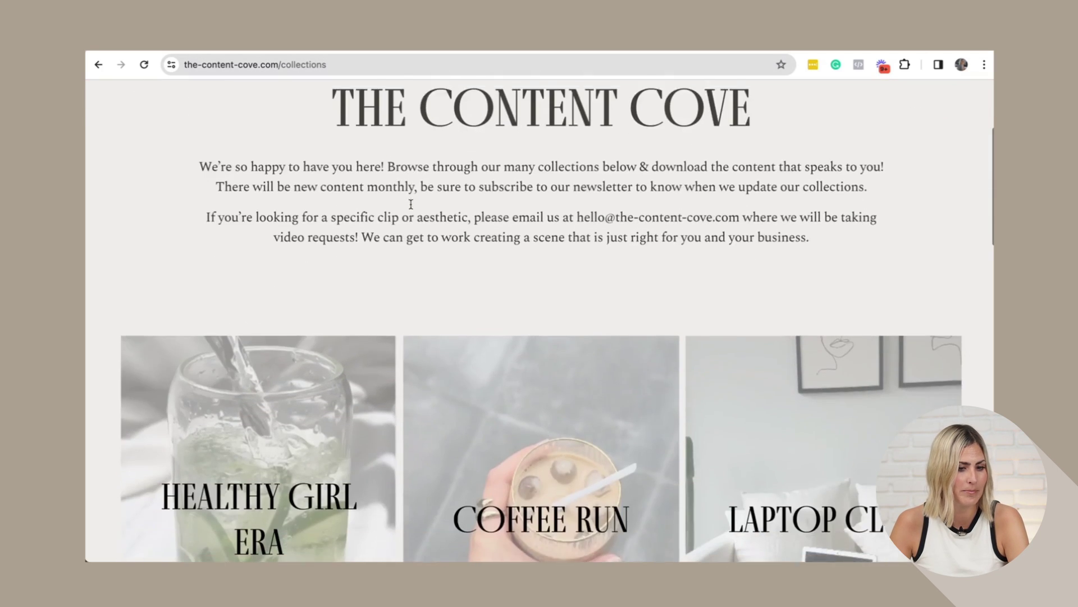
scroll(412, 209, down, 3)
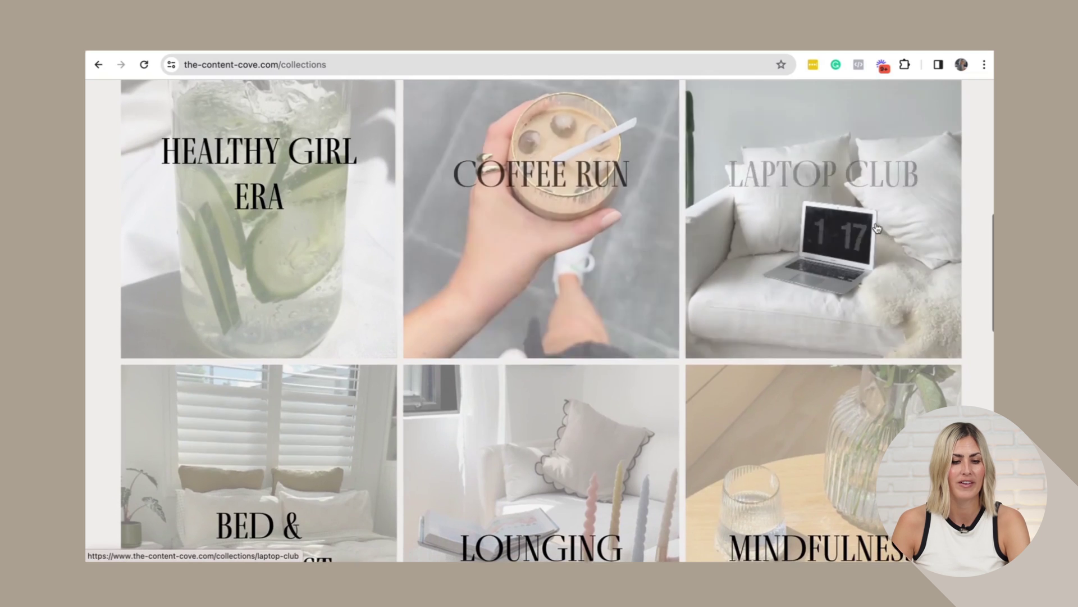
click(836, 202)
- Examine the video clips in the Laptop Club collection and return to the collections overview
scroll(477, 295, down, 10)
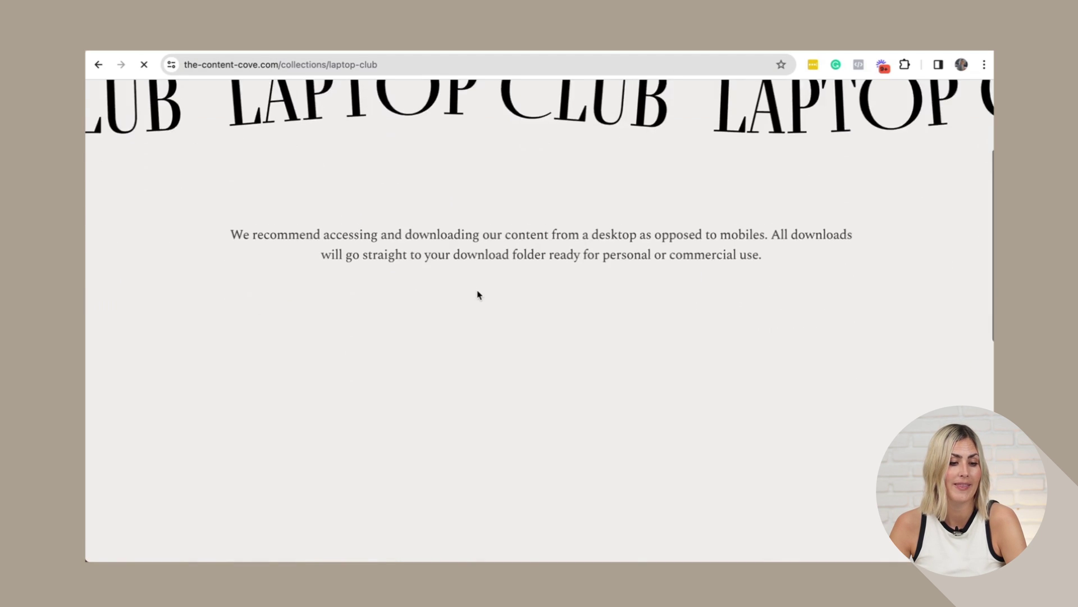
scroll(478, 295, up, 2)
scroll(479, 295, down, 2)
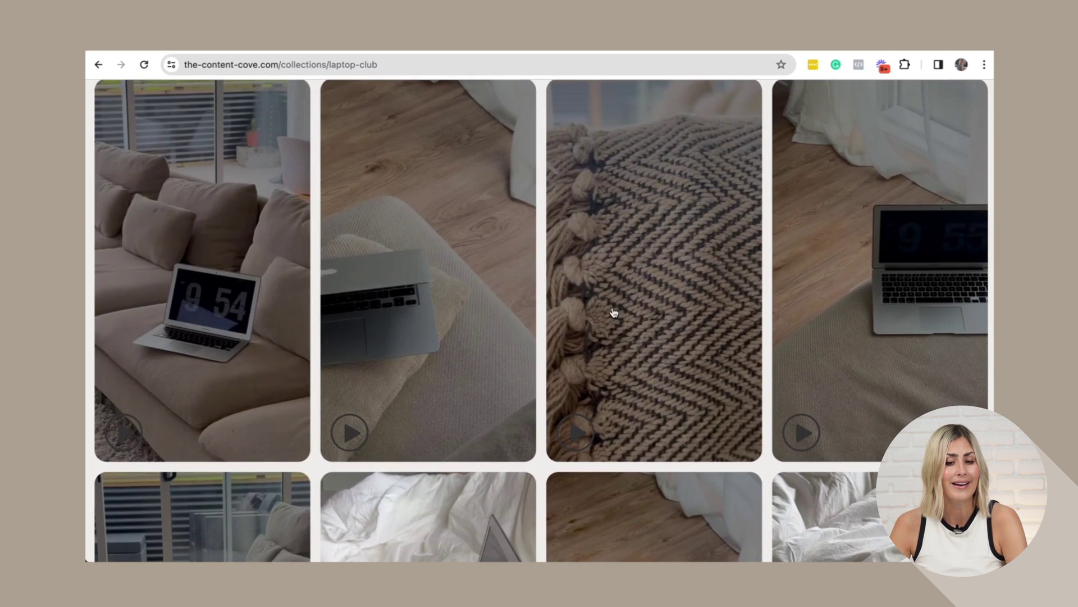
scroll(613, 313, down, 8)
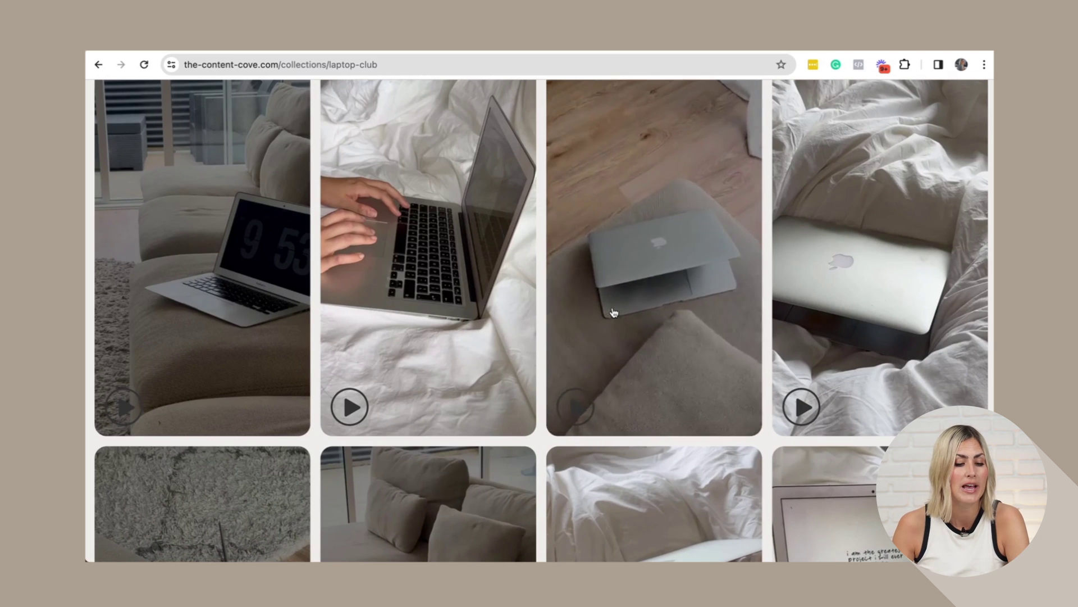
scroll(612, 312, up, 7)
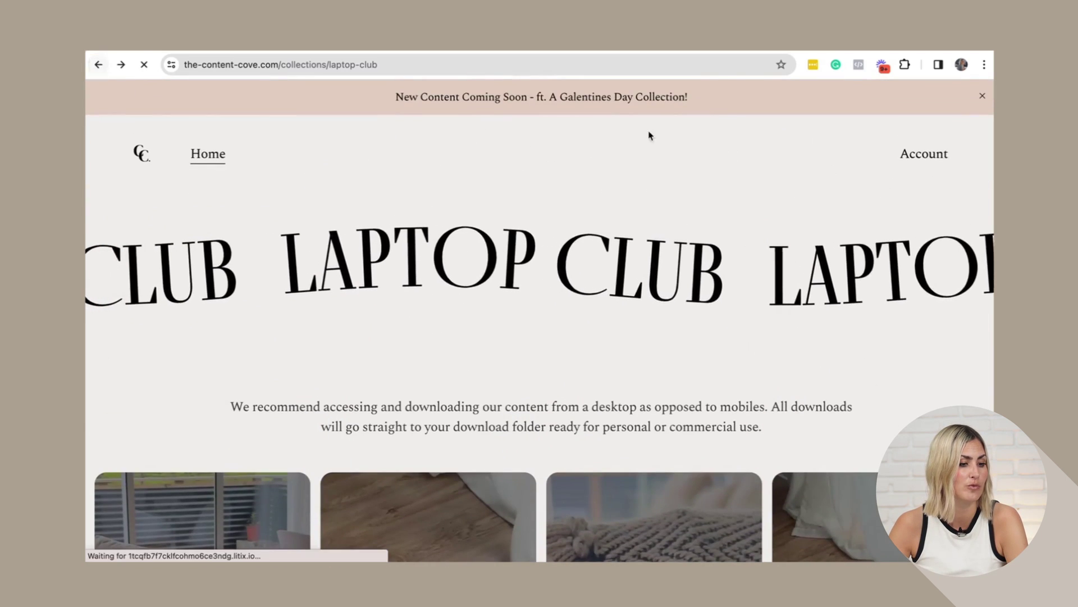
key(super+bracketleft)
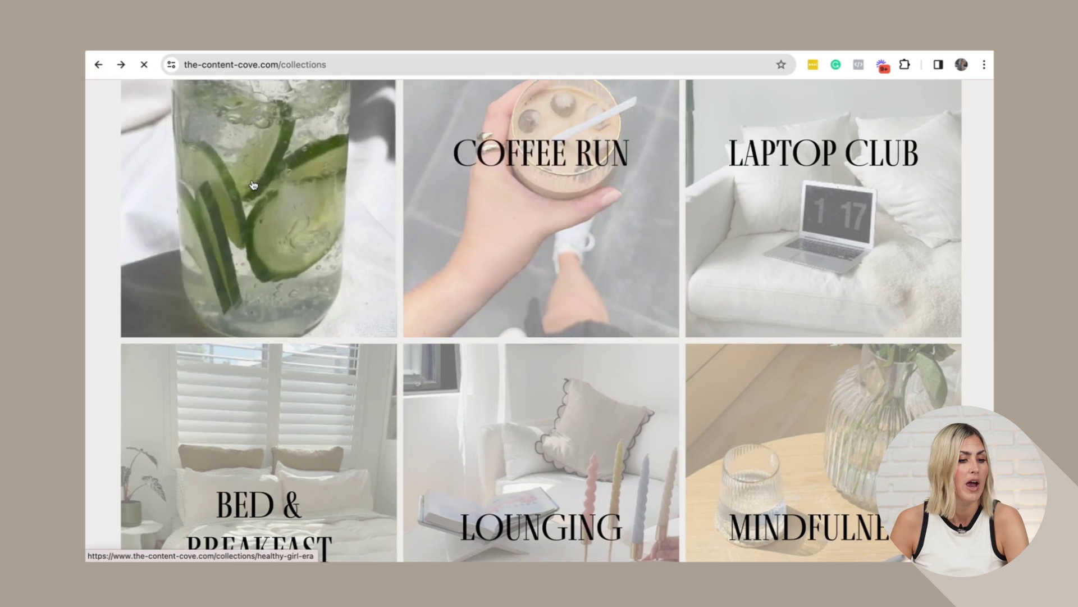